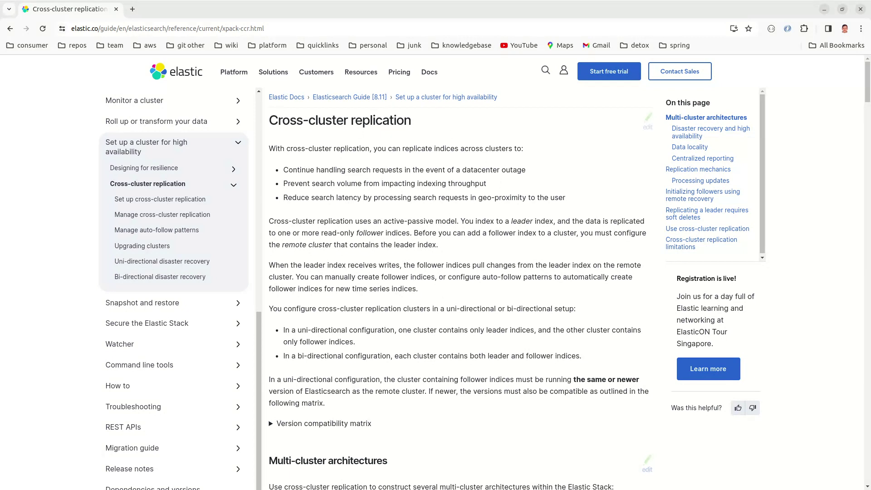
Step: Scroll the cross-cluster replication page down to Multi-cluster architectures and its three use cases
key(alt+Tab)
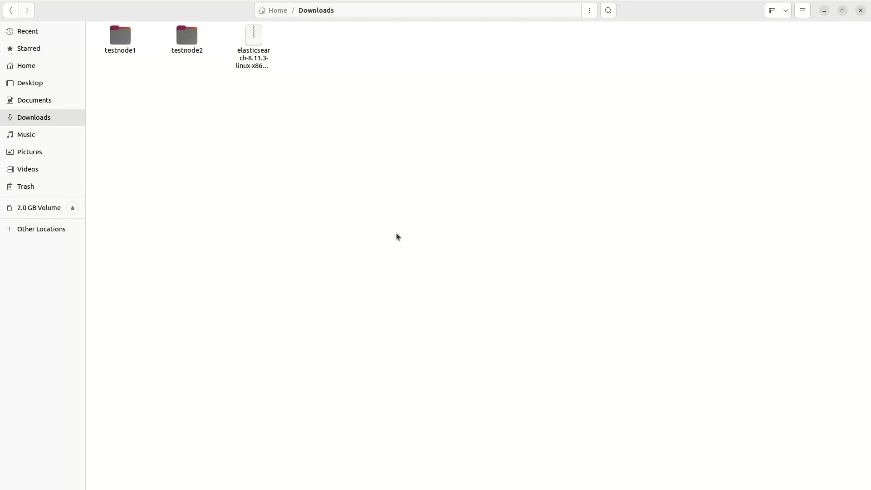
key(alt+Tab)
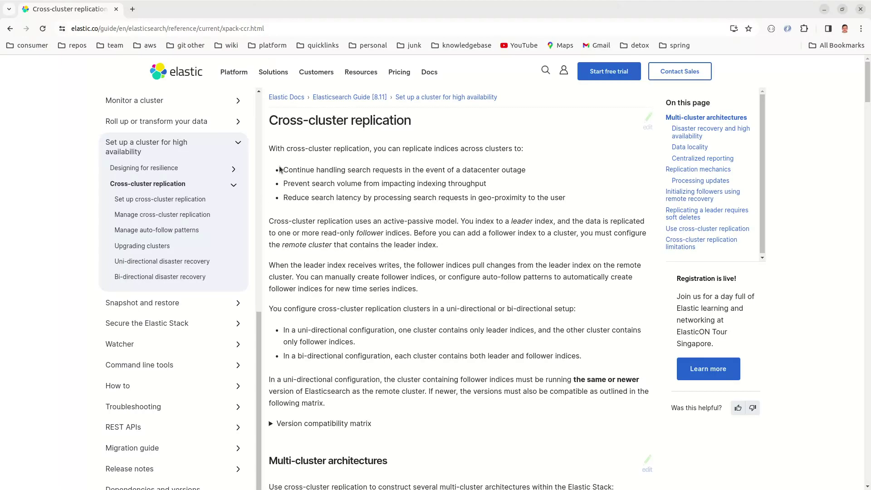
mouse_move(301, 68)
scroll(400, 366, down, 6)
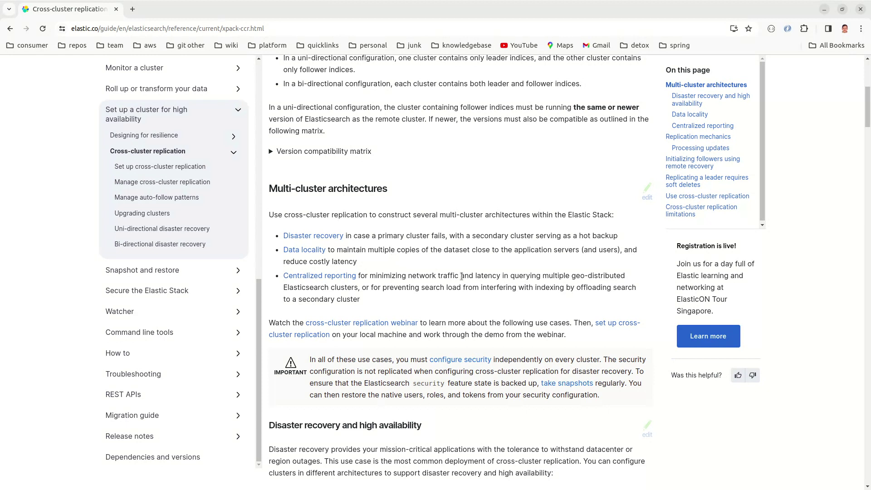
Step: Highlight testnode1's four security-disable lines, then its cluster, node and network settings in elasticsearch.yml
key(alt+Tab)
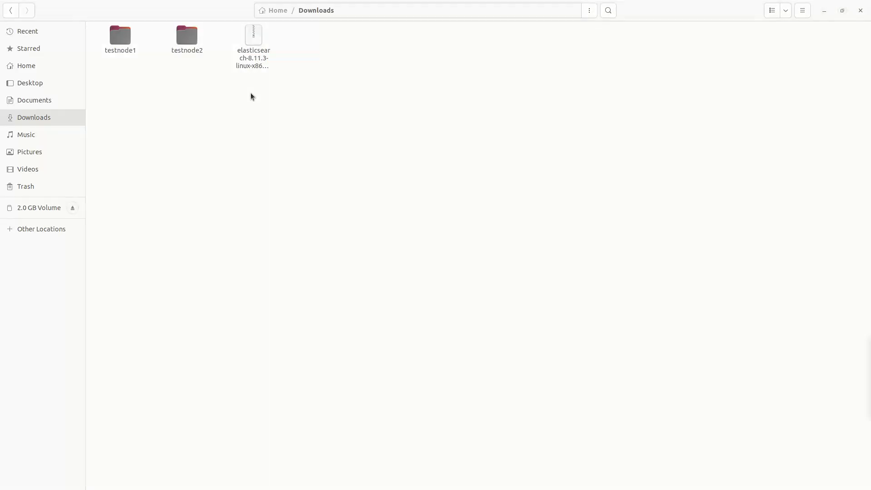
key(alt+Tab)
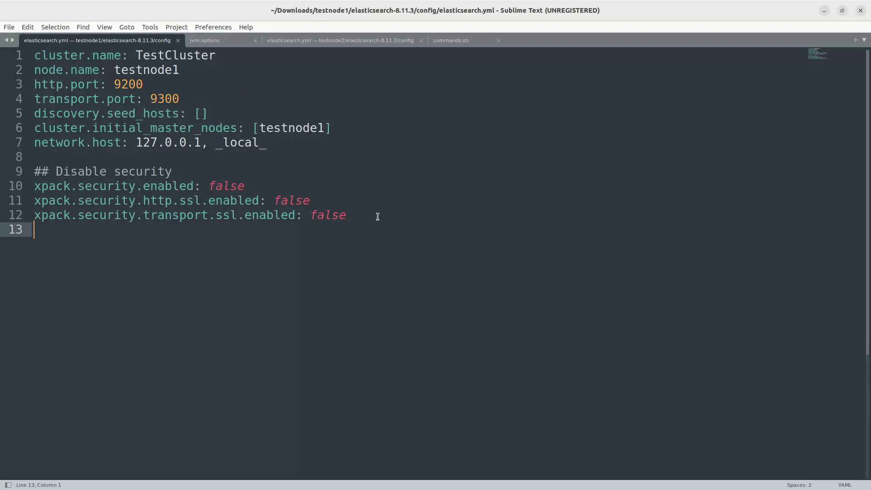
drag(375, 216, 12, 171)
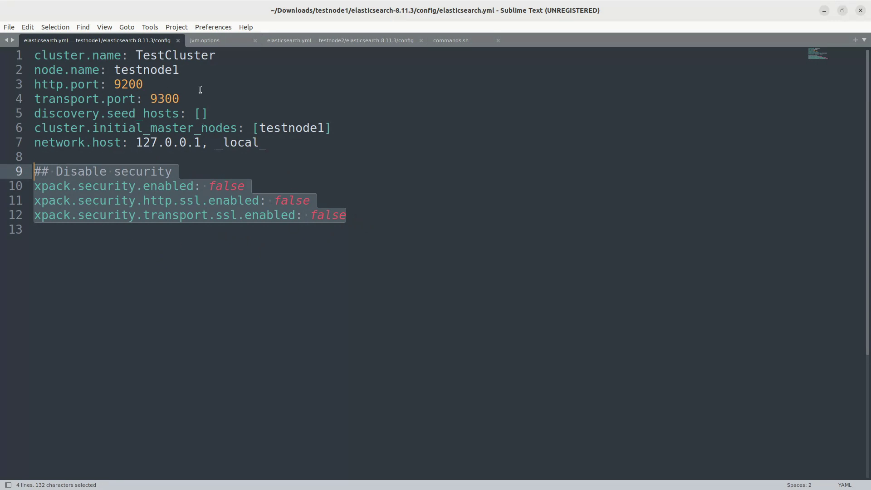
drag(303, 146, 36, 49)
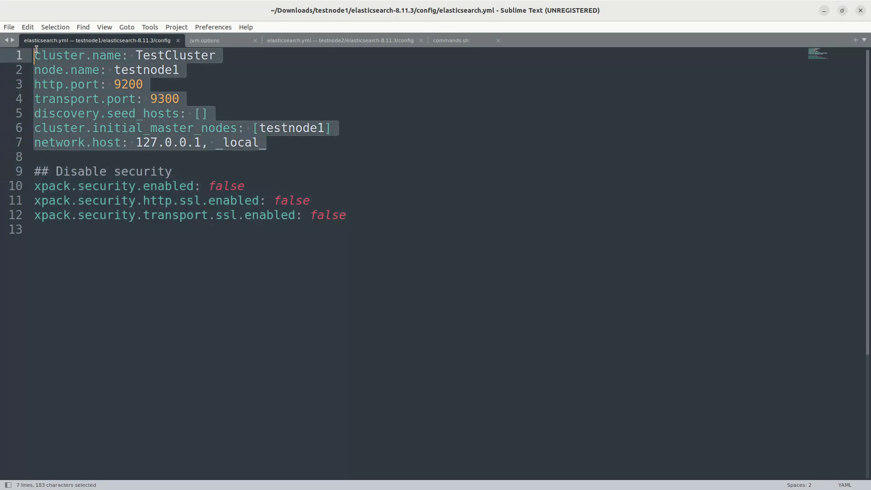
click(257, 86)
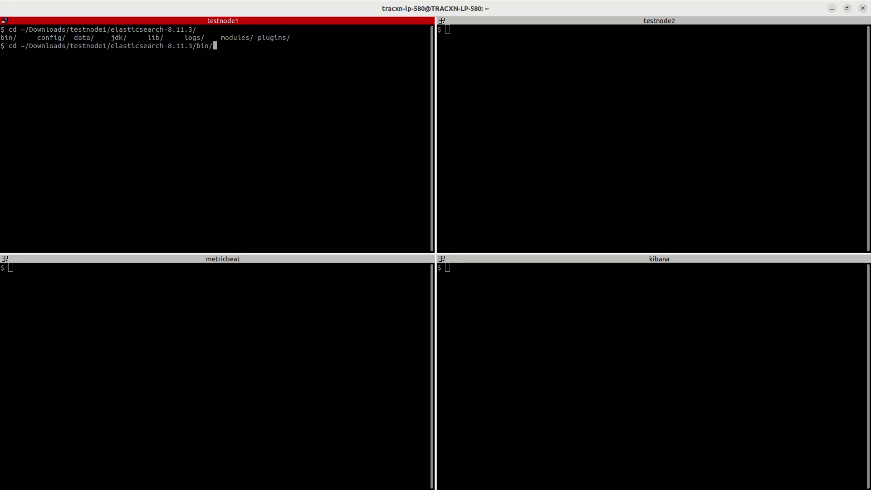
Step: Start Elasticsearch for testnode1 by running ./elasticsearch from its bin folder
key(Return)
text(./e)
key(Tab)
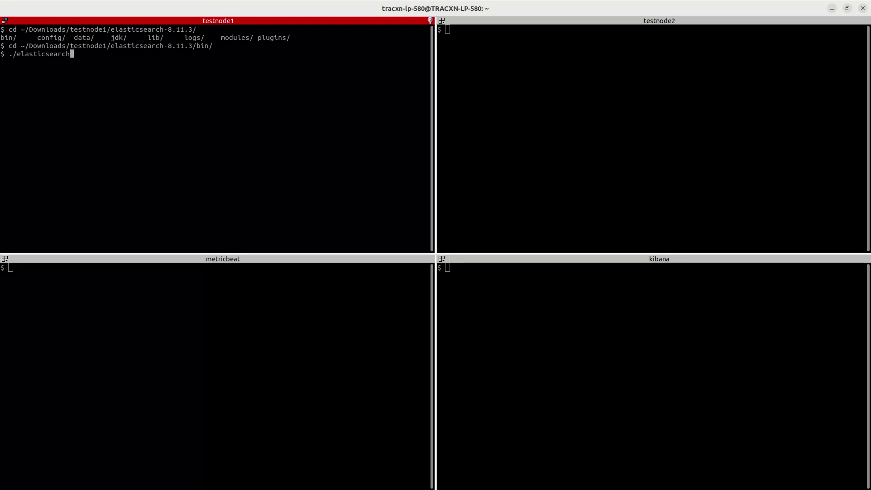
key(Return)
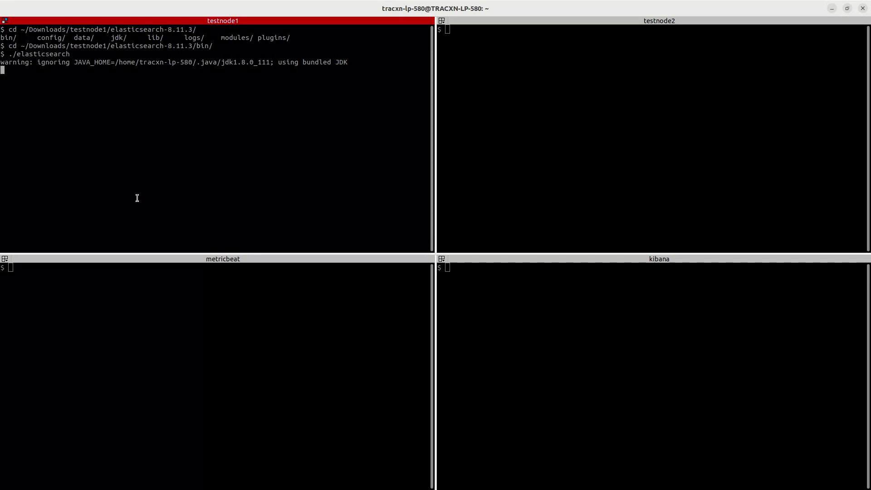
Step: Start Elasticsearch for testnode2 from ~/Downloads/testnode2/elasticsearch-8.11.3/bin/ in its own pane
click(502, 68)
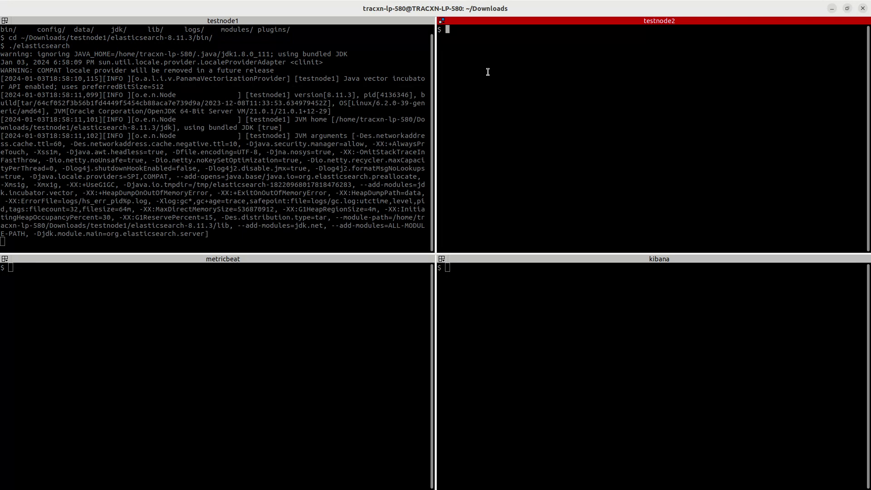
text(cd ~)
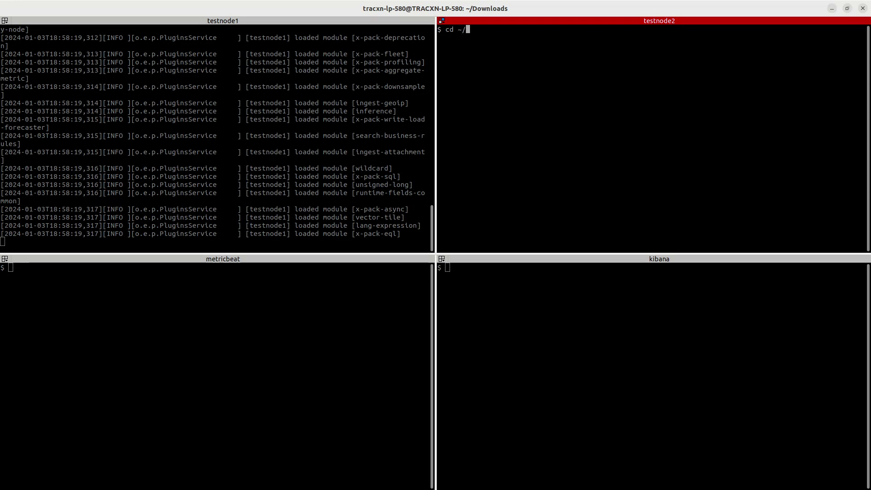
text(/Downloads/testnode)
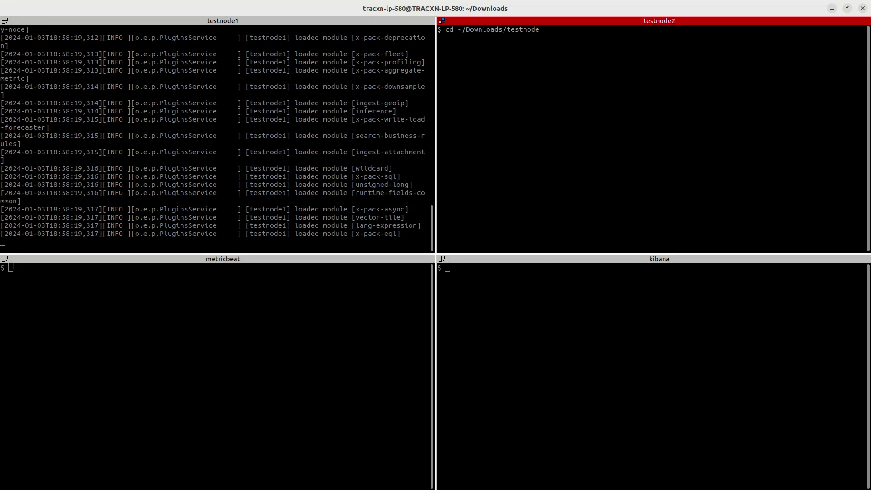
text(2/elasticsearch-8.11.3/bin/)
key(Return)
text(./elasticsearch)
key(Return)
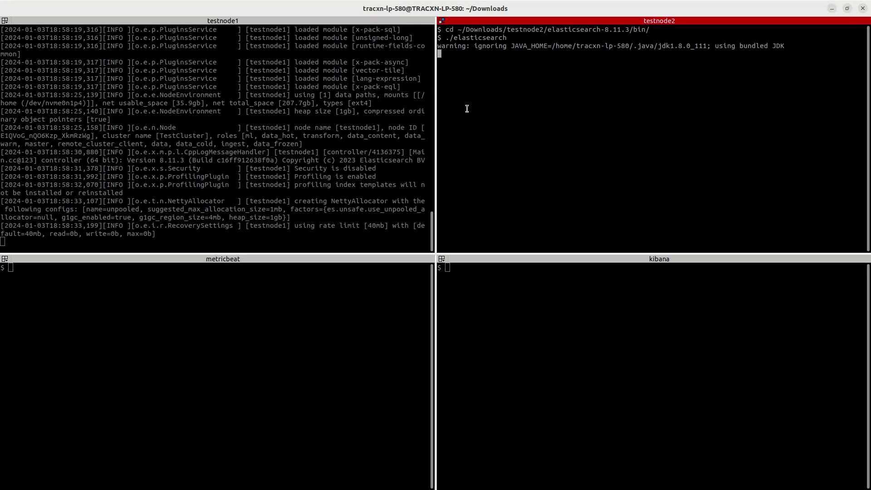
key(alt+Tab)
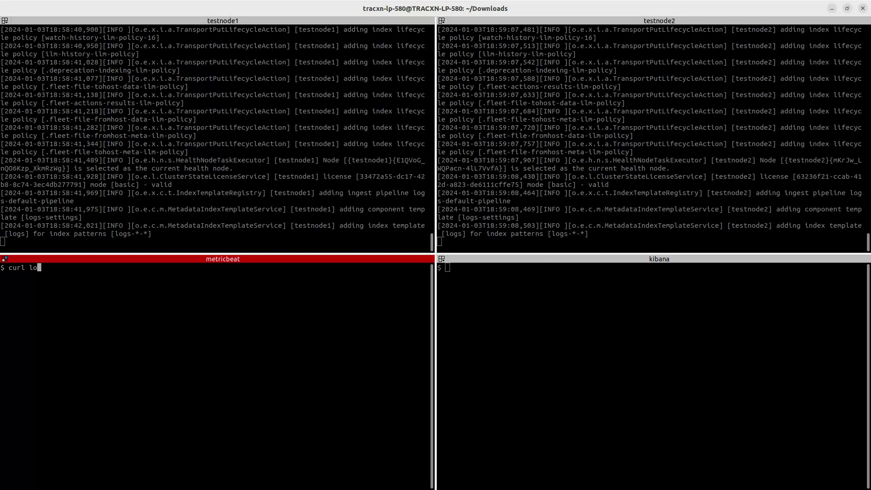
Step: Query _cat/nodes and _cat/shards on localhost:9200 in the metricbeat pane
text(calhost:9200/_cat/nodes)
key(Return)
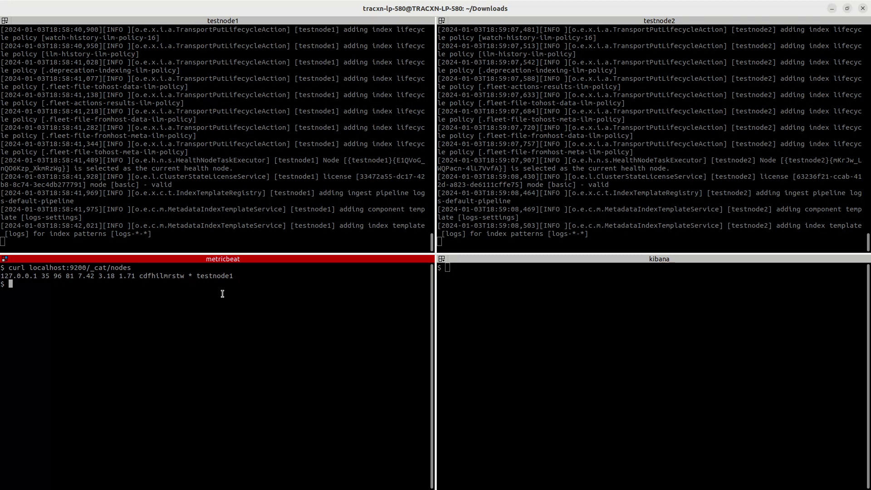
key(Up)
key(BackSpace)
key(BackSpace)
key(BackSpace)
key(BackSpace)
key(BackSpace)
key(BackSpace)
key(BackSpace)
key(BackSpace)
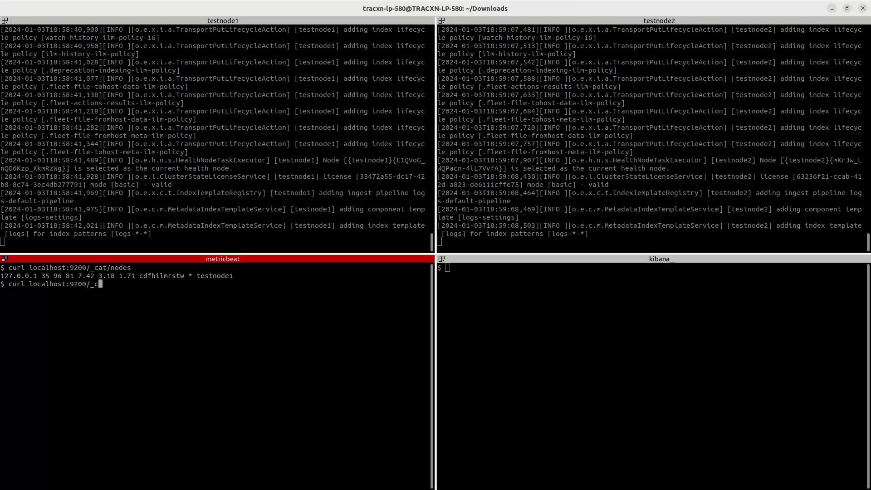
text(at/shards)
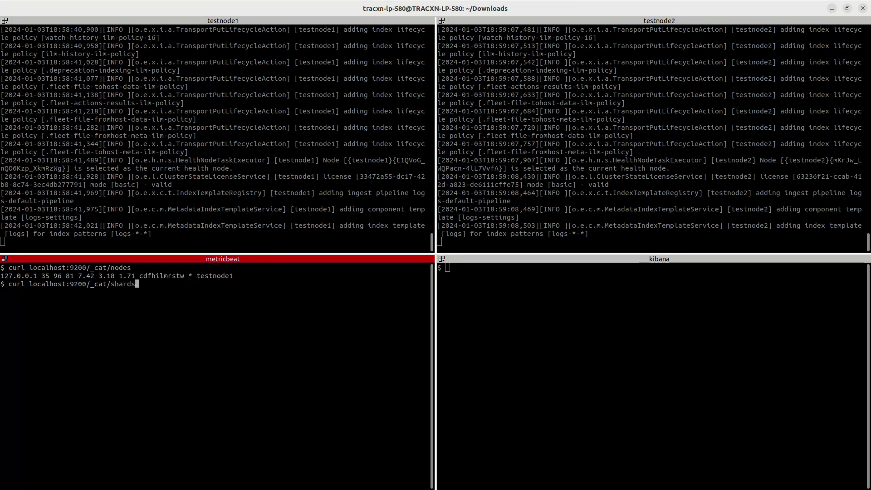
key(Return)
Step: Run curl localhost:9201/_cat/nodes in the kibana pane to list testnode2
click(506, 307)
text(curl)
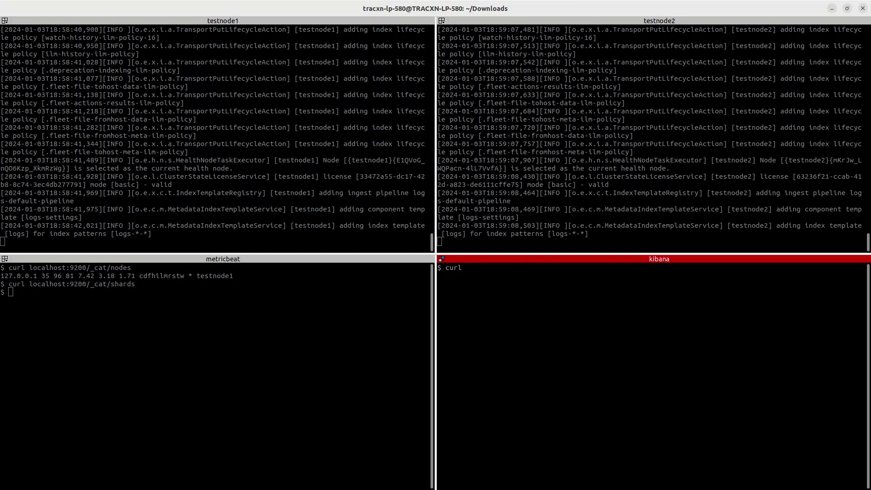
text( localhost:9201/_cat/nodes)
key(Return)
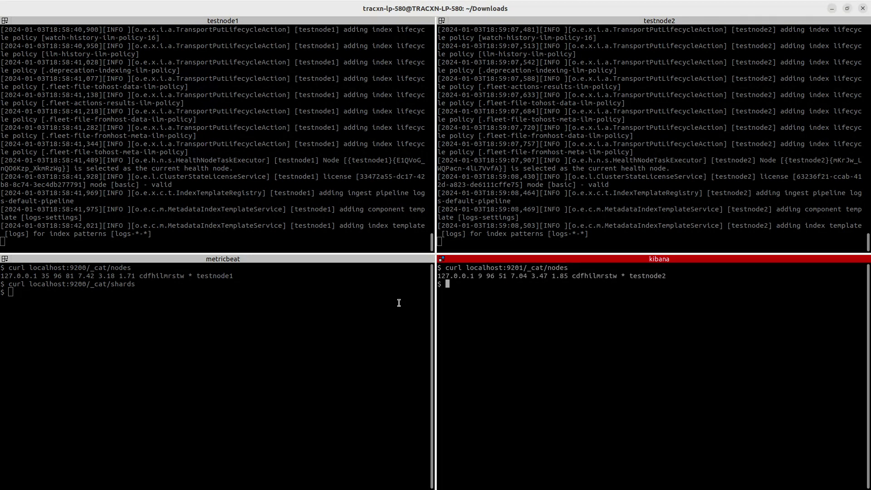
Step: Open testnode2's elasticsearch.yml and highlight its http.port 9201 line
key(alt+Tab)
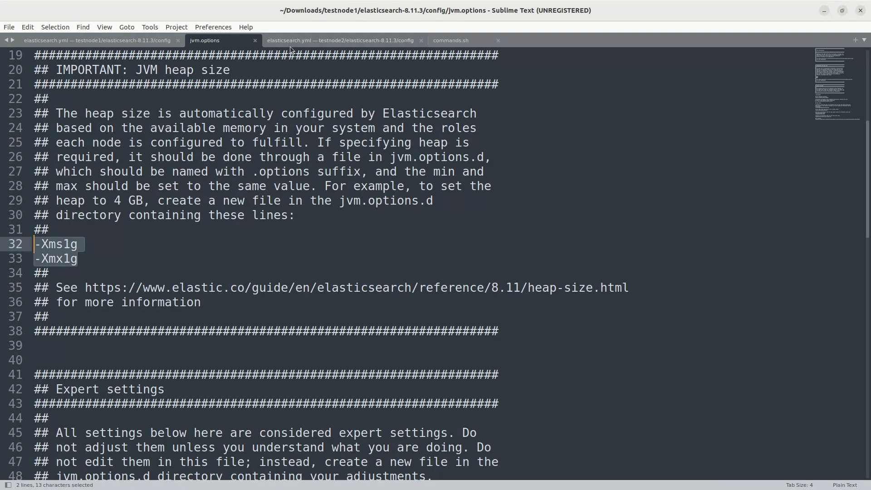
click(354, 42)
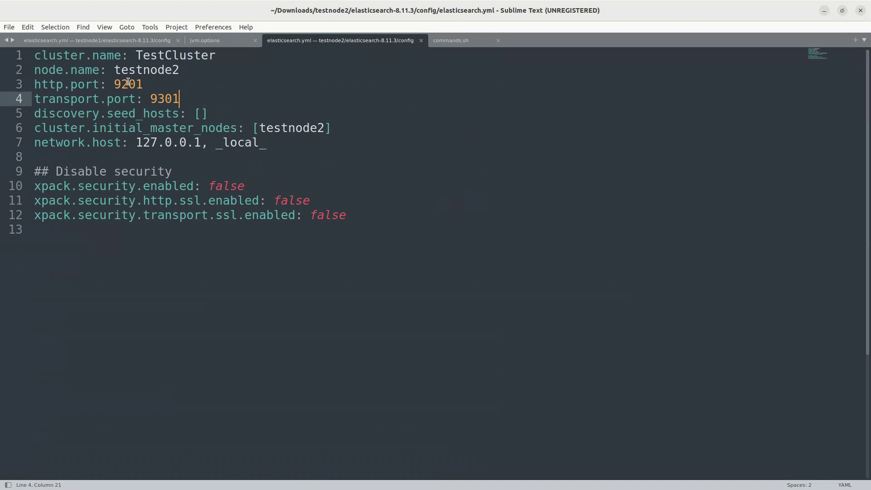
drag(147, 84, 26, 86)
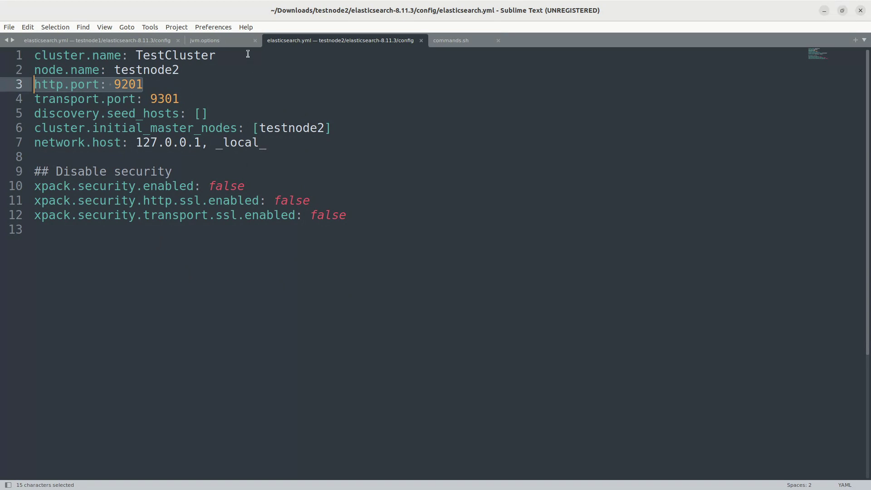
Step: Run curl localhost:9201/_cat/shards in the kibana pane, which returns no shards
key(alt+Tab)
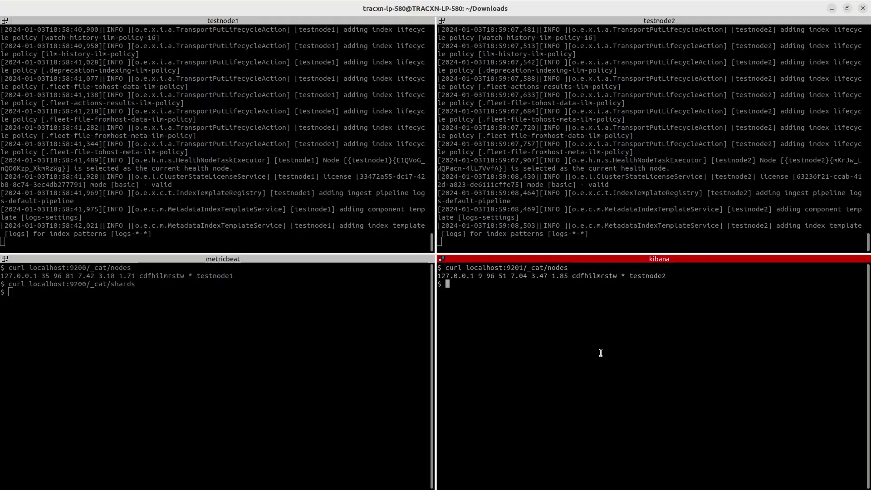
drag(673, 276, 431, 277)
click(671, 331)
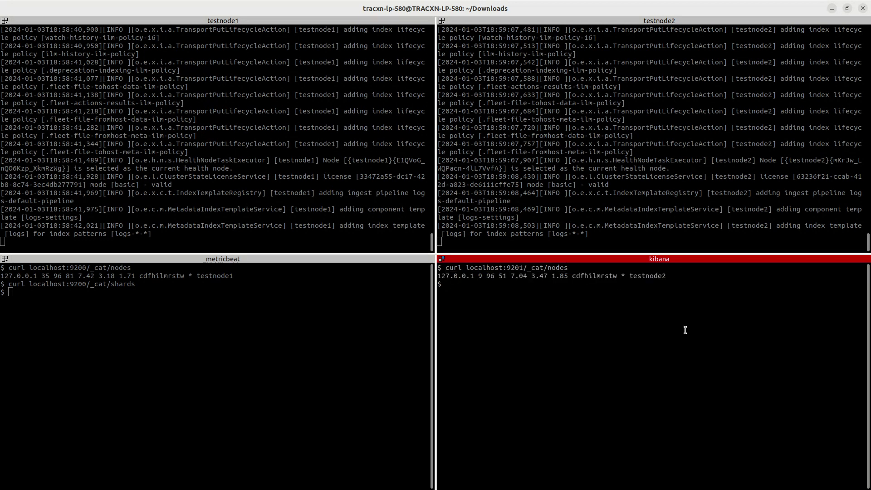
key(Return)
key(Up)
key(BackSpace)
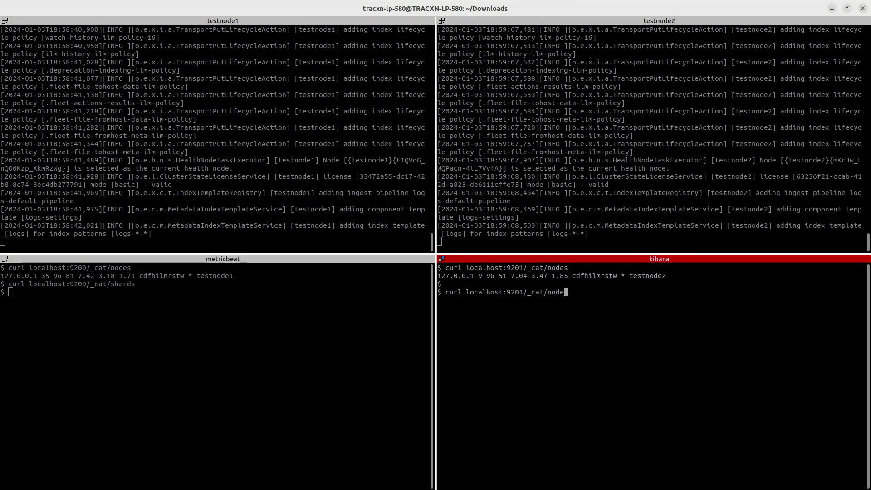
key(BackSpace)
key(BackSpace)
key(BackSpace)
key(BackSpace)
text(shards)
key(Return)
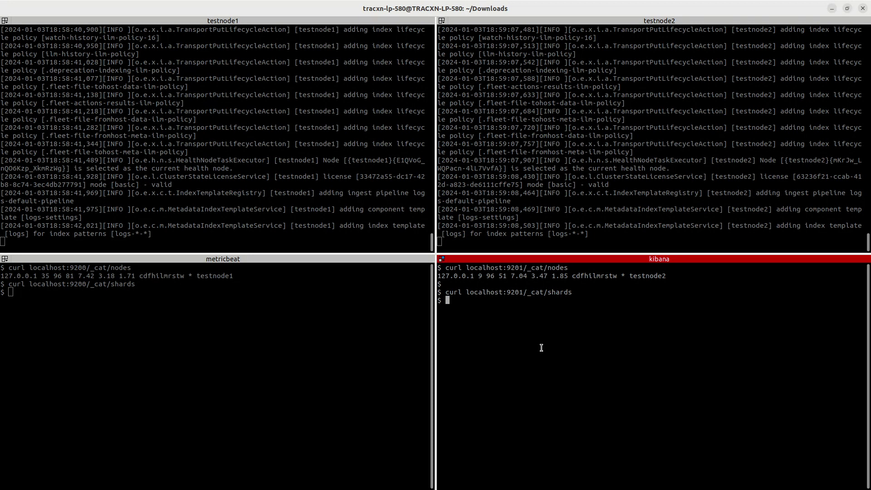
Step: Copy the start_trial license command from line 1 of commands.sh
key(alt+Tab)
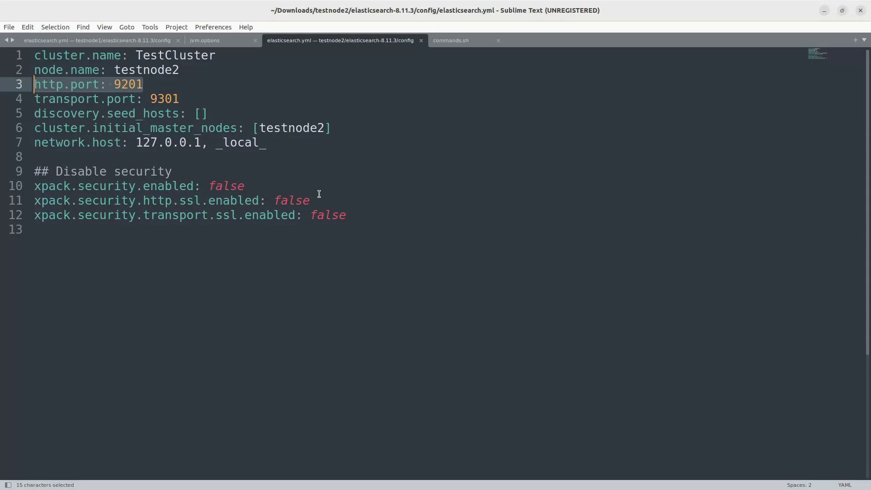
click(454, 44)
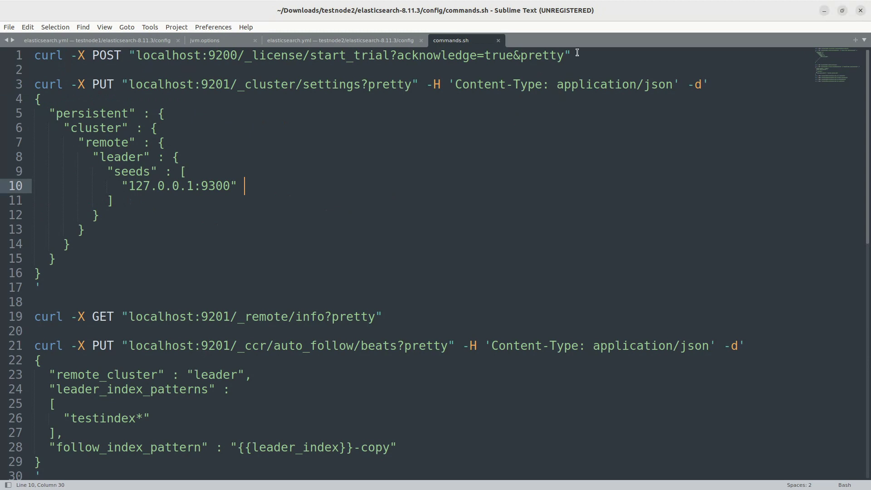
drag(576, 56, 24, 49)
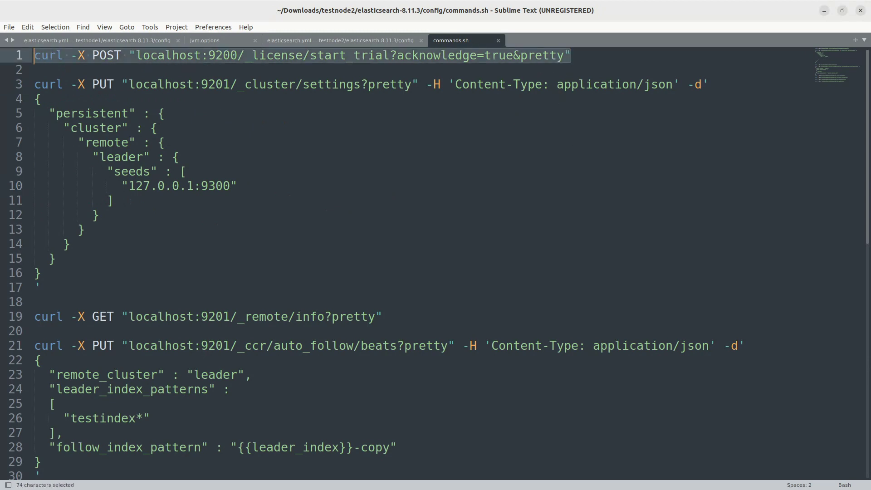
key(ctrl+c)
key(alt+Tab)
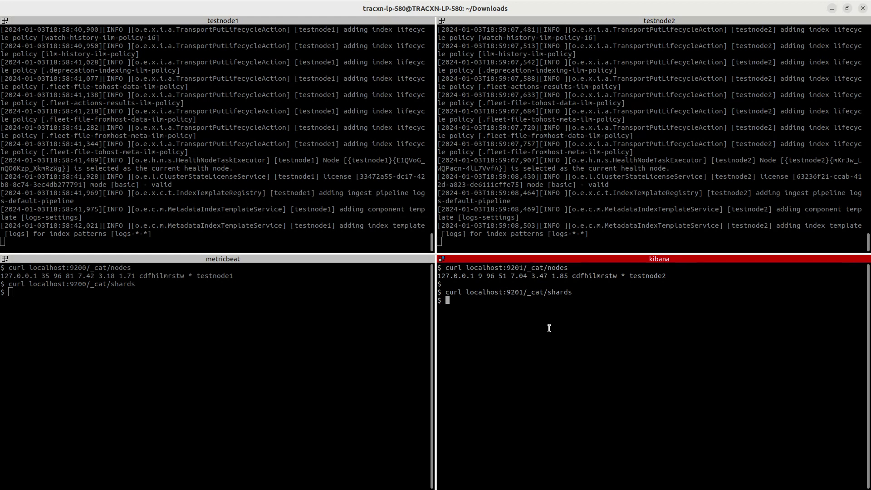
Step: Run the start_trial command against port 9200, then again against port 9201
key(ctrl+shift+v)
key(Return)
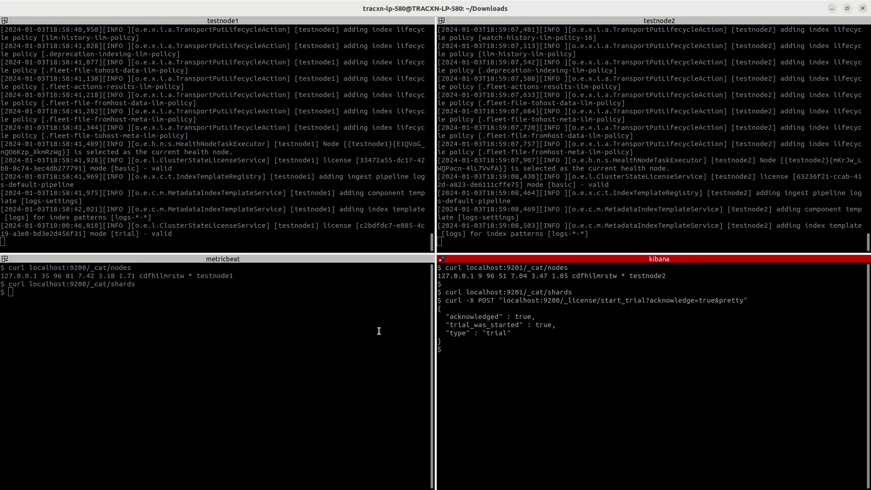
key(Up)
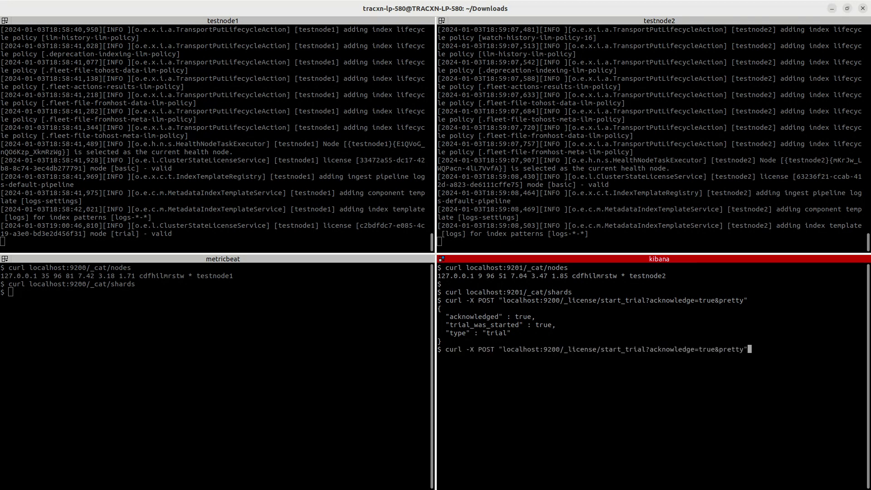
key(Home)
key(Right)
key(Right)
key(Right)
key(Right)
key(Right)
key(Right)
key(Right)
key(Right)
key(Right)
key(Right)
key(Right)
key(Right)
key(Right)
key(Right)
key(Right)
key(Right)
key(Right)
key(Right)
key(Right)
key(Right)
key(Right)
key(Right)
key(Right)
key(BackSpace)
text(1)
key(Return)
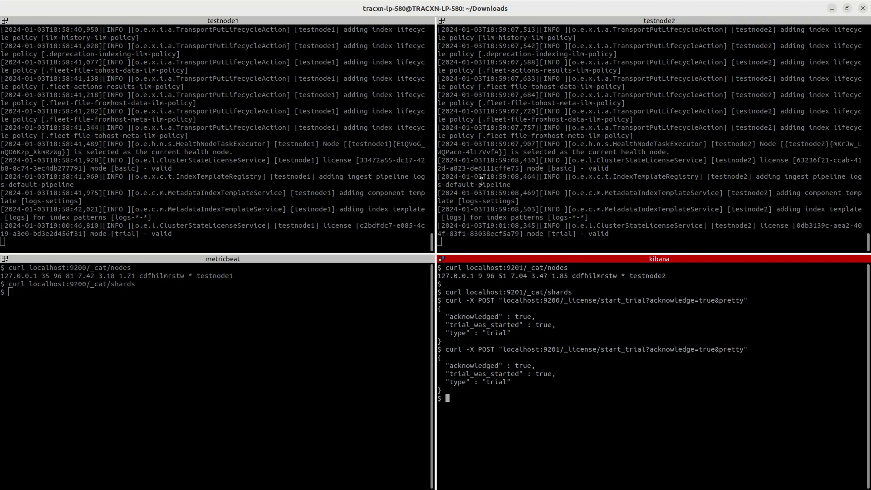
key(alt+Tab)
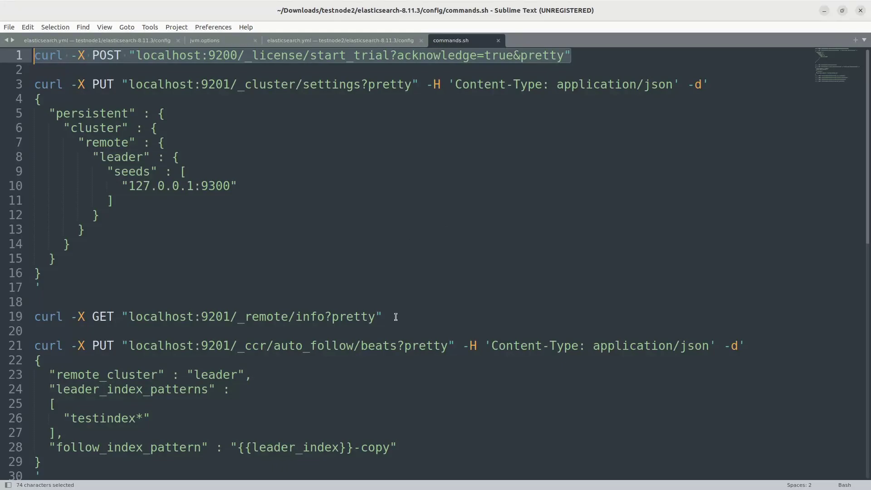
Step: Leave commands.sh and return to the terminal, where both nodes report trial license mode
click(379, 317)
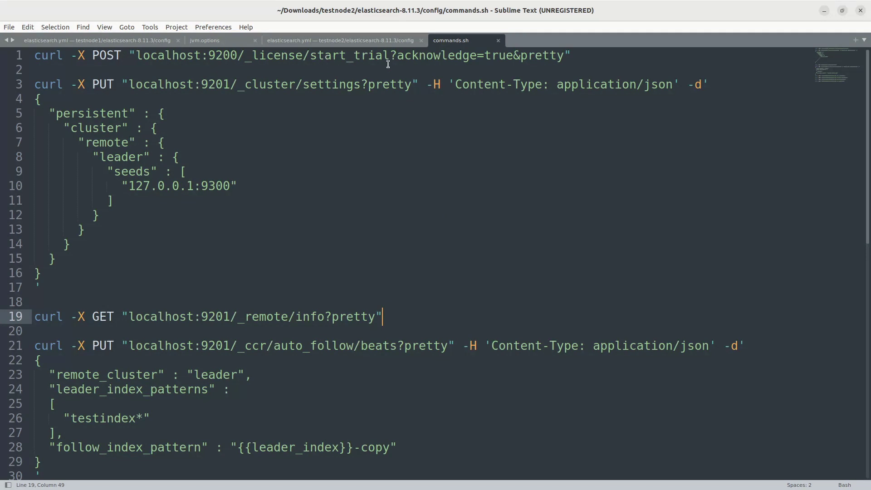
key(alt+Tab)
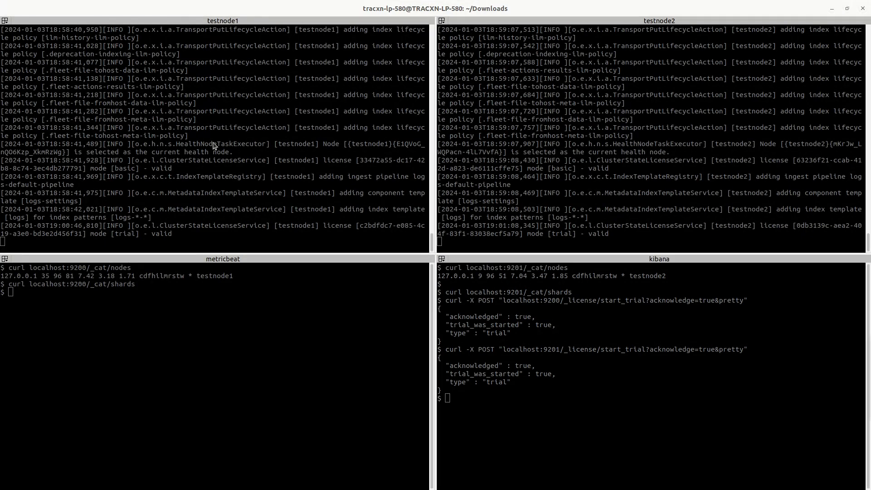
Step: Search 'check elasticsearch license type' in a new tab and read the Get license API page
key(alt+Tab)
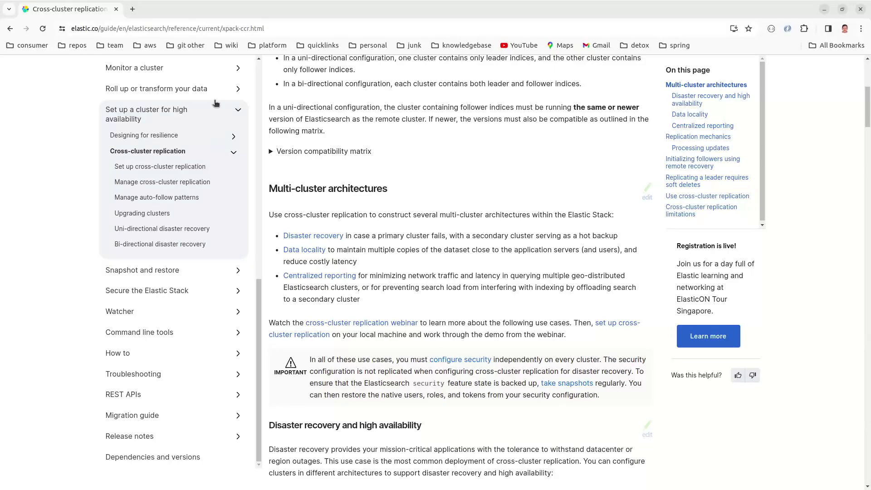
click(132, 9)
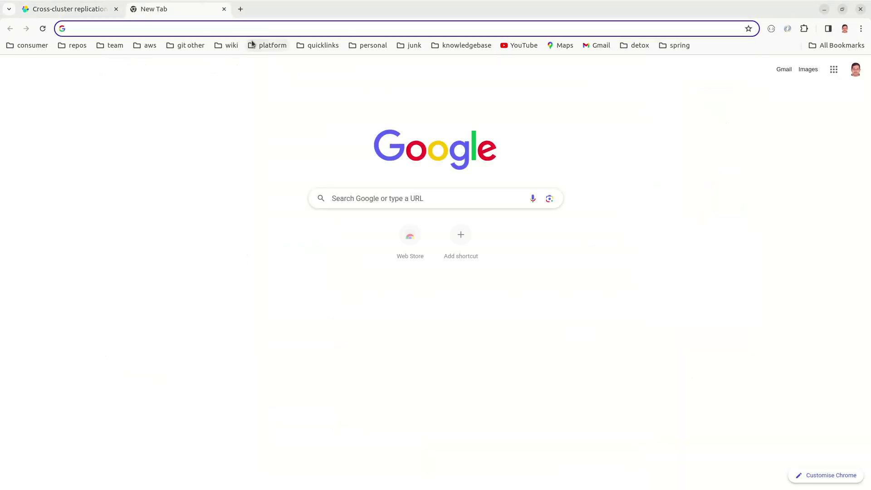
text(check elastic)
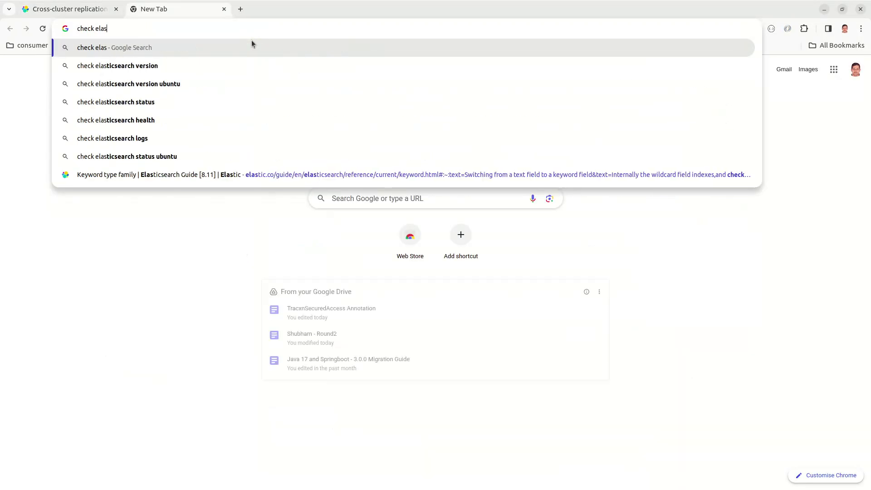
text(search license type)
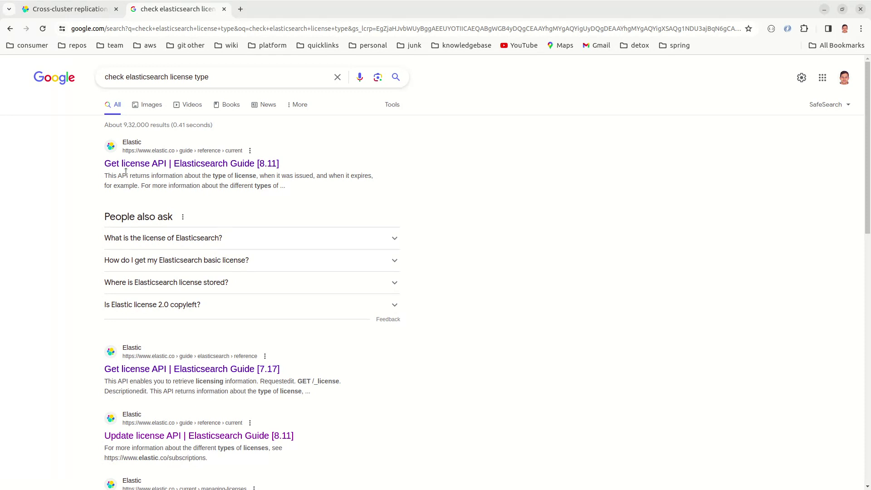
click(191, 164)
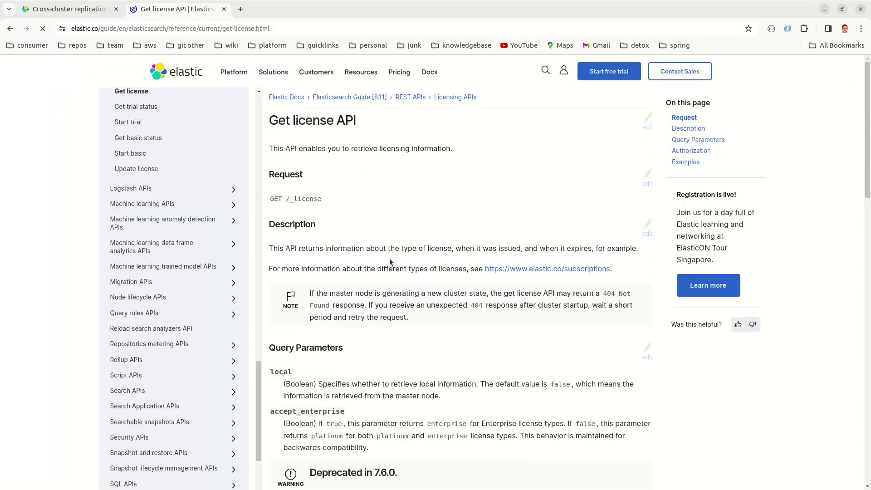
scroll(424, 347, down, 2)
scroll(424, 350, down, 3)
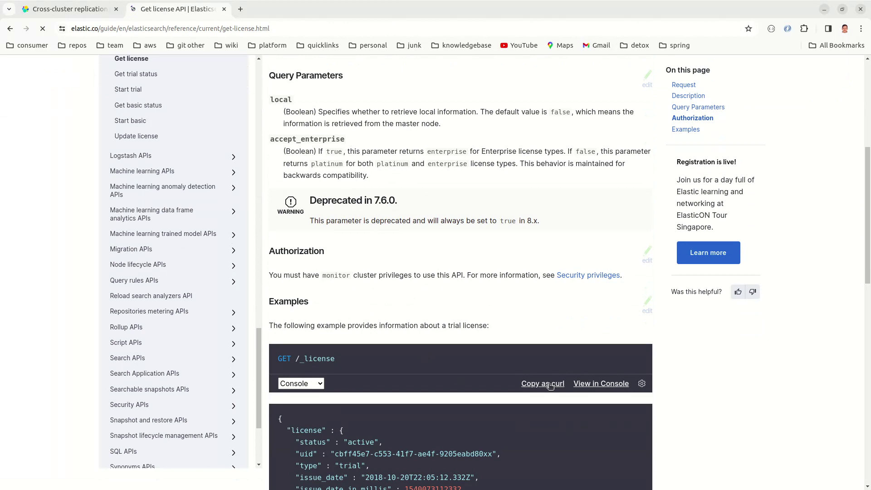
Step: Query the 9200 cluster's license and confirm it is an active trial expiring 2024-02-02
key(alt+Tab)
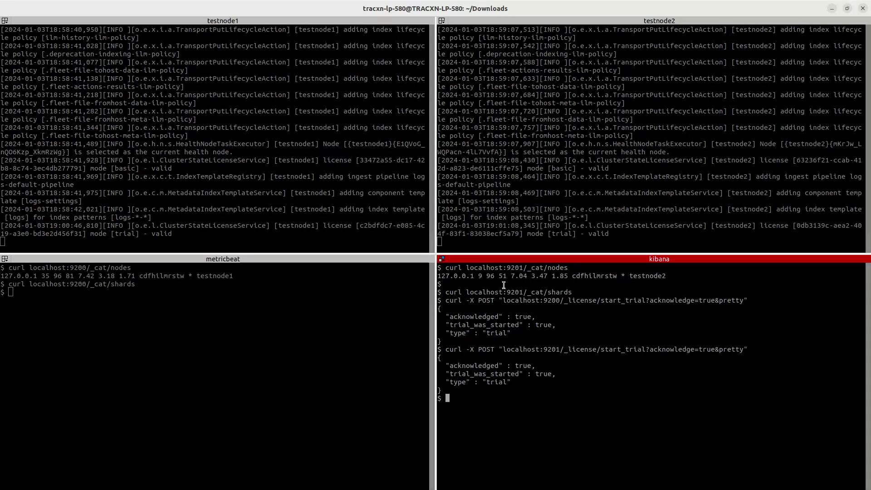
key(ctrl+shift+v)
key(Return)
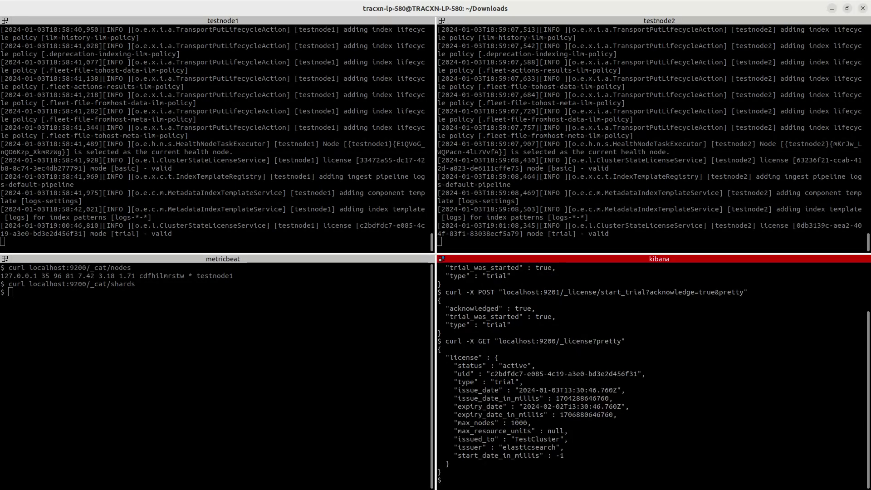
triple_click(503, 382)
double_click(590, 406)
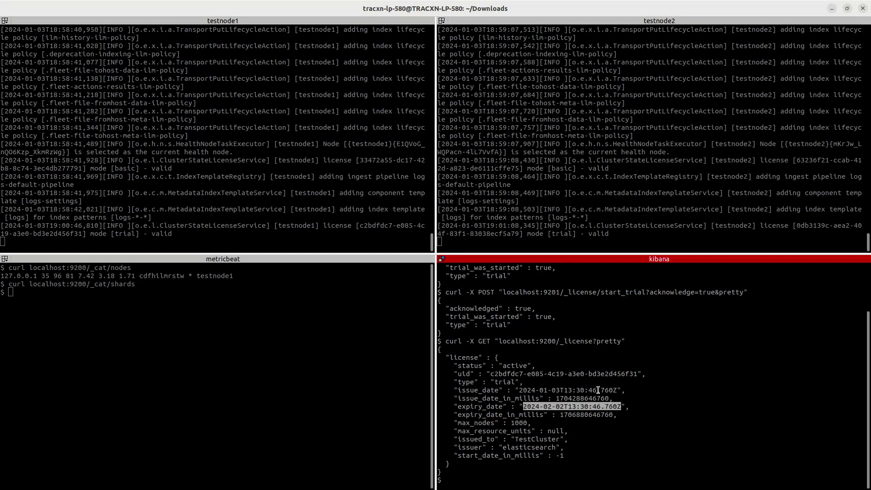
click(717, 367)
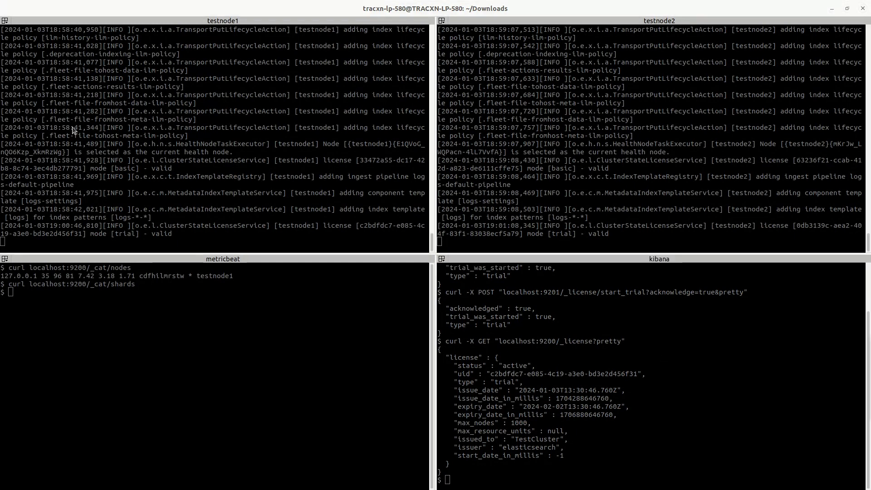
key(alt+Tab)
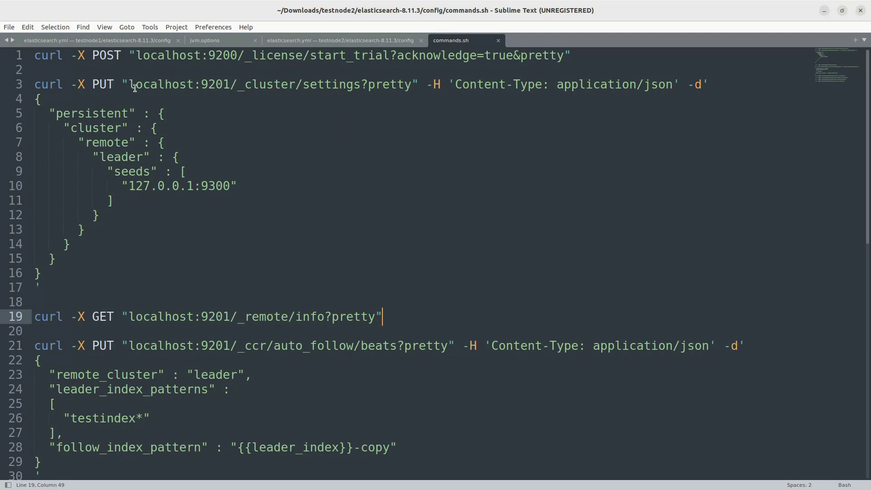
Step: Copy the _cluster/settings command on lines 3–17 that defines remote 'leader' at 127.0.0.1:9300
key(alt+Tab)
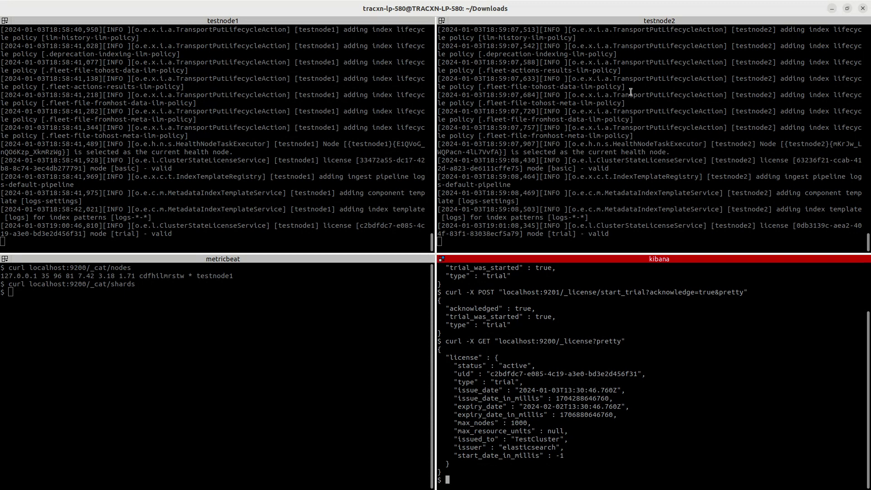
key(alt+Tab)
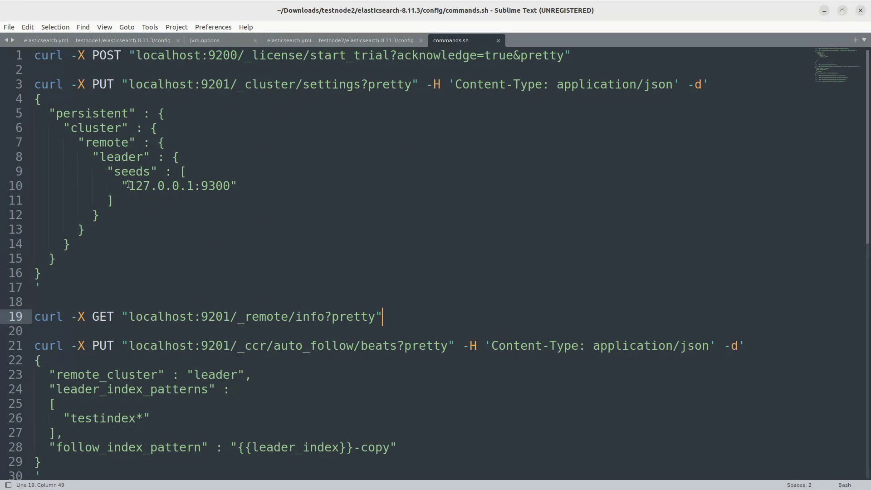
drag(129, 185, 232, 186)
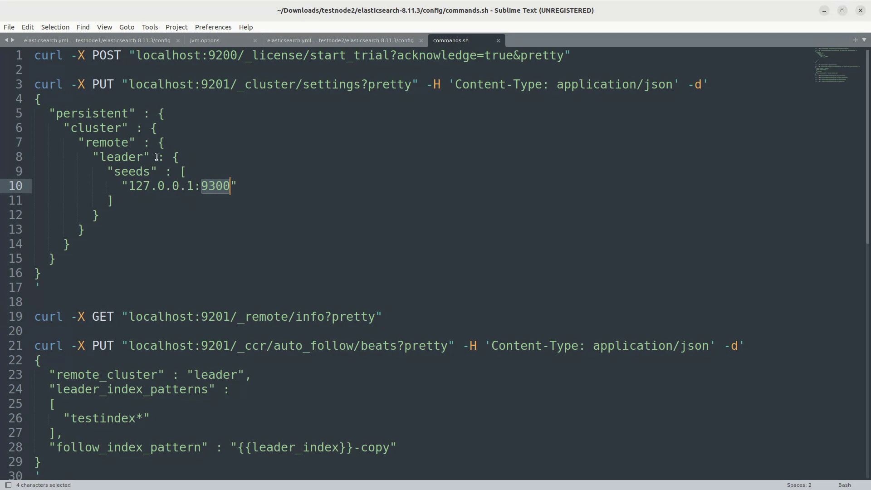
double_click(107, 158)
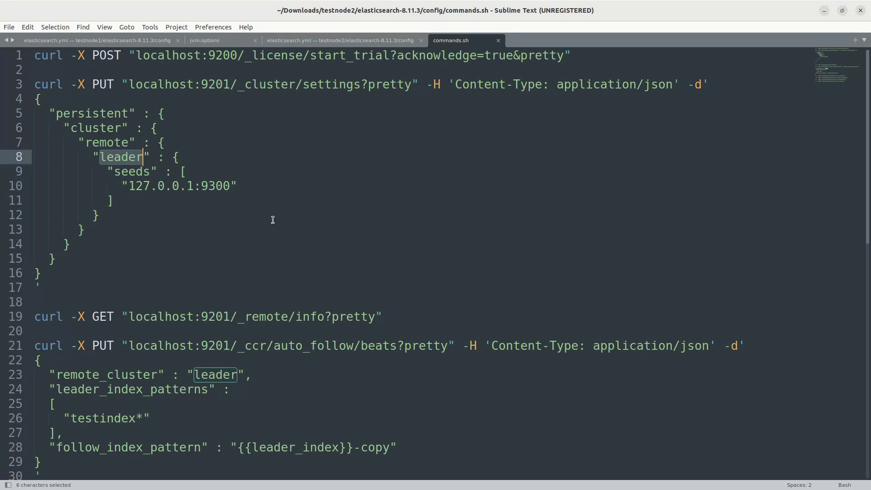
drag(48, 283, 5, 83)
key(ctrl+c)
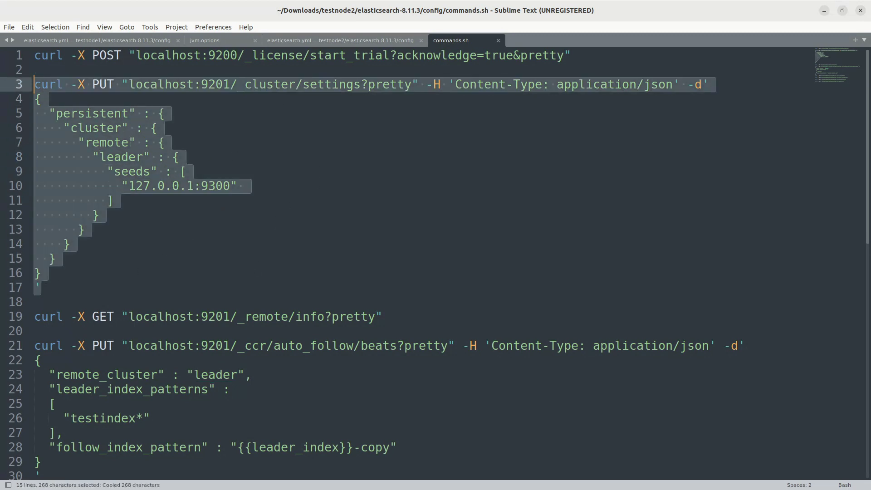
Step: Run the cluster settings command on 9201 to register the leader remote, getting acknowledged: true
key(alt+Tab)
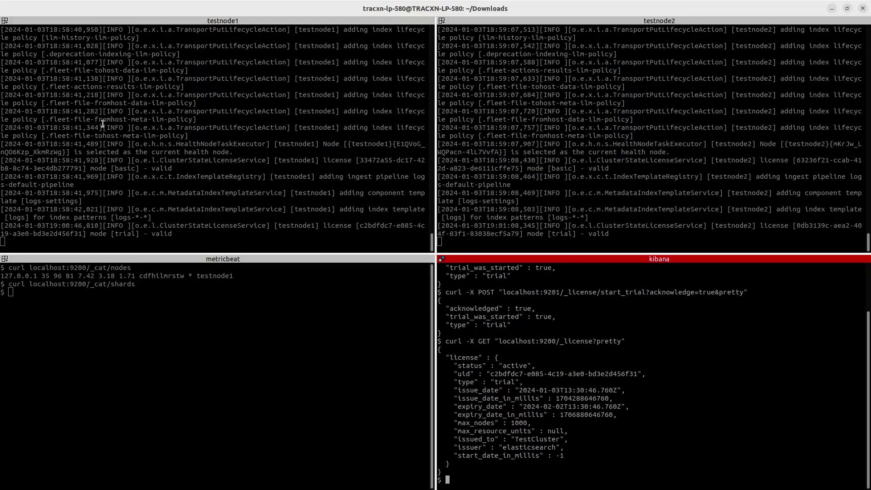
key(ctrl+shift+v)
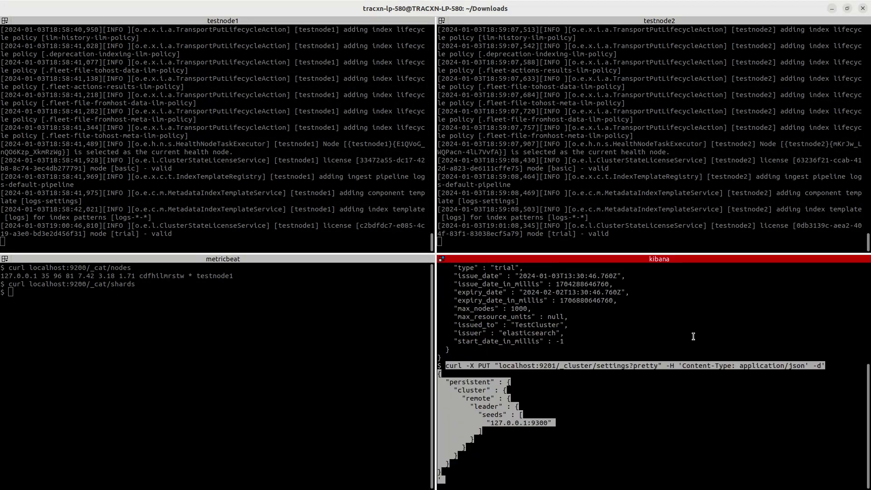
key(Return)
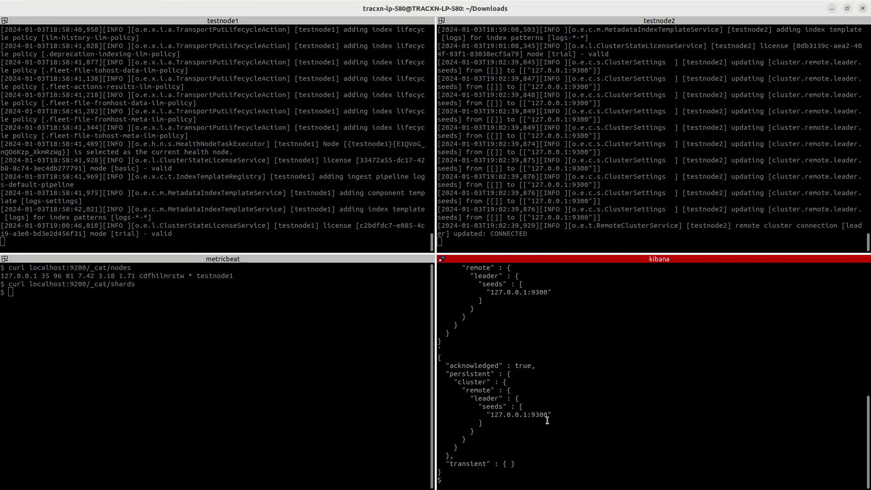
drag(527, 238, 437, 217)
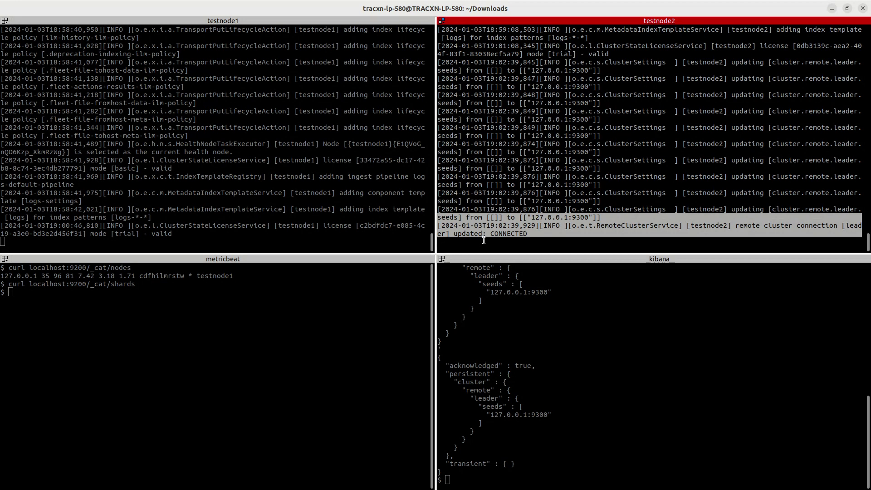
click(593, 395)
triple_click(541, 365)
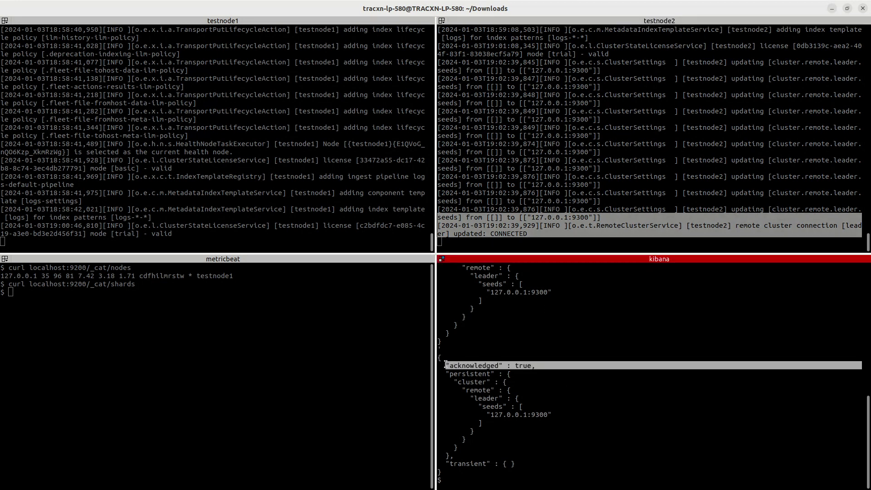
Step: Run the line 19 remote info command and confirm the leader remote shows connected
key(alt+Tab)
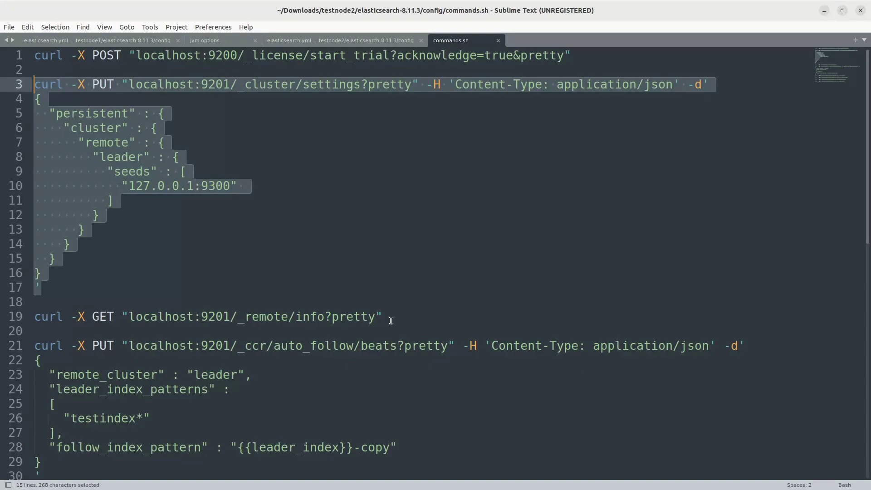
drag(390, 320, 31, 317)
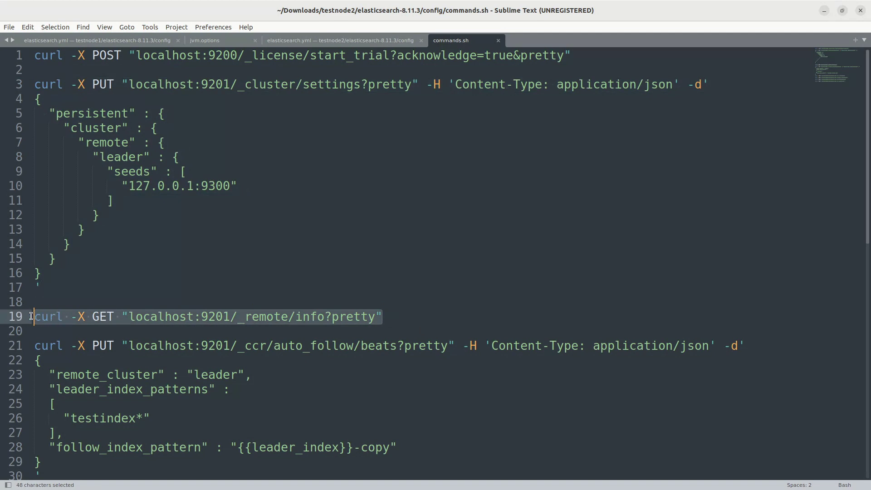
key(ctrl+c)
key(alt+Tab)
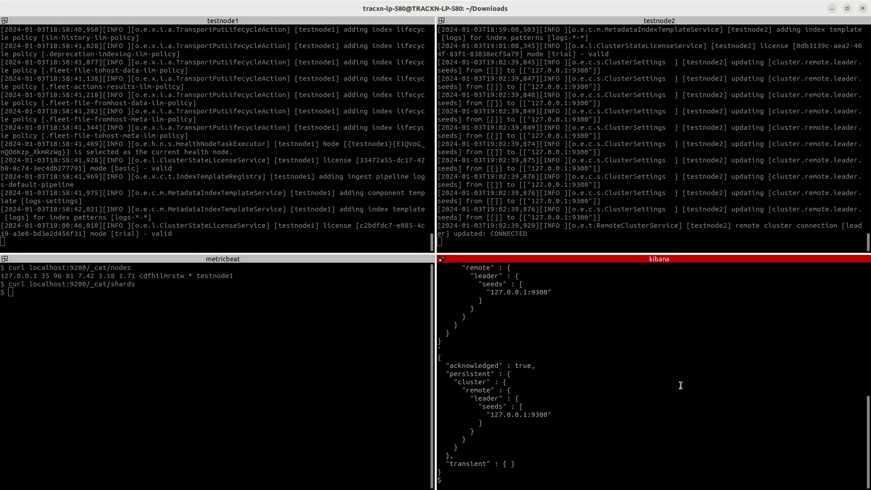
key(ctrl+shift+v)
key(Return)
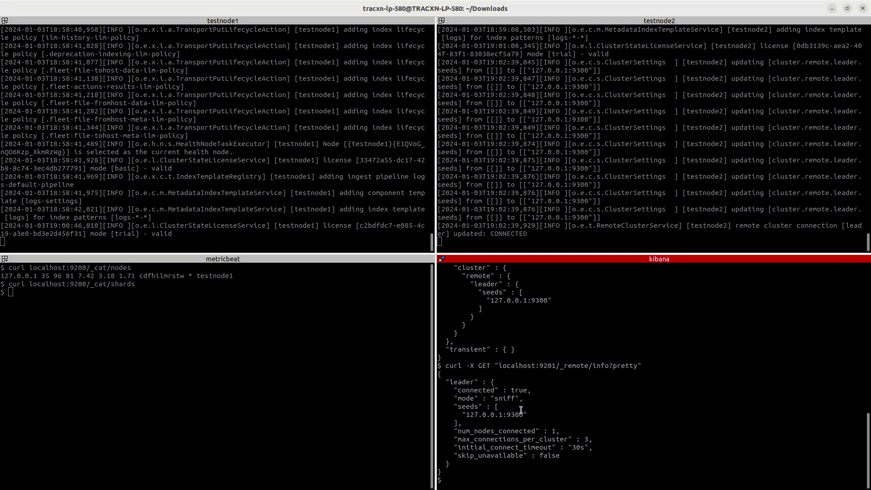
drag(532, 390, 452, 391)
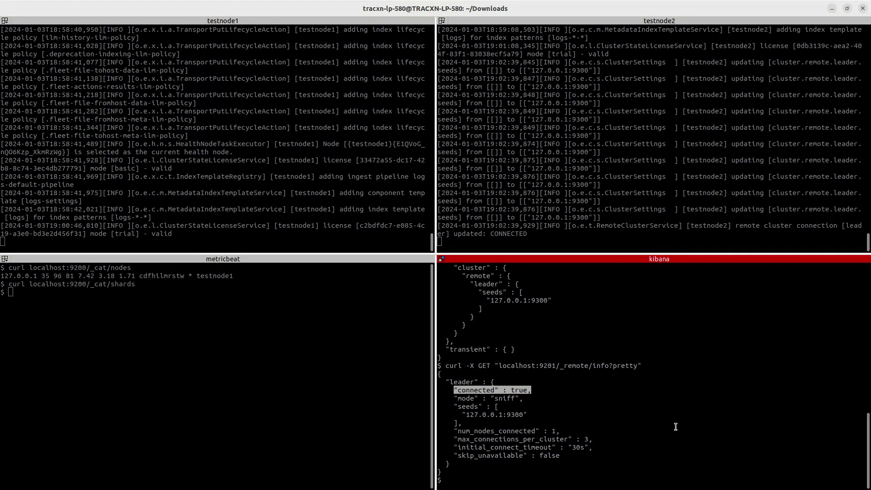
click(571, 469)
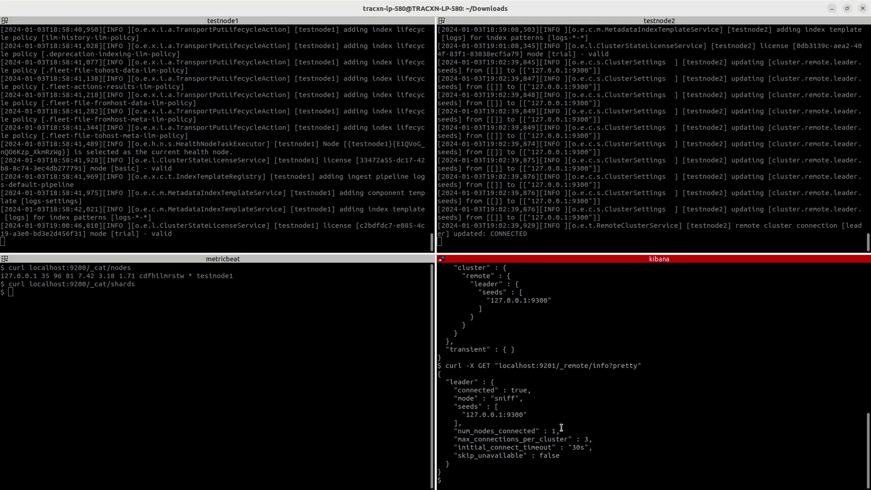
drag(571, 456, 426, 396)
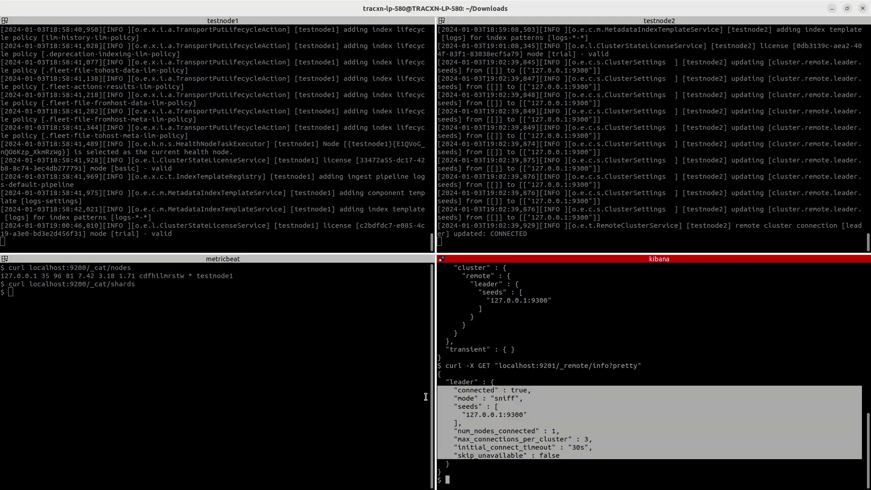
click(662, 408)
key(alt+Tab)
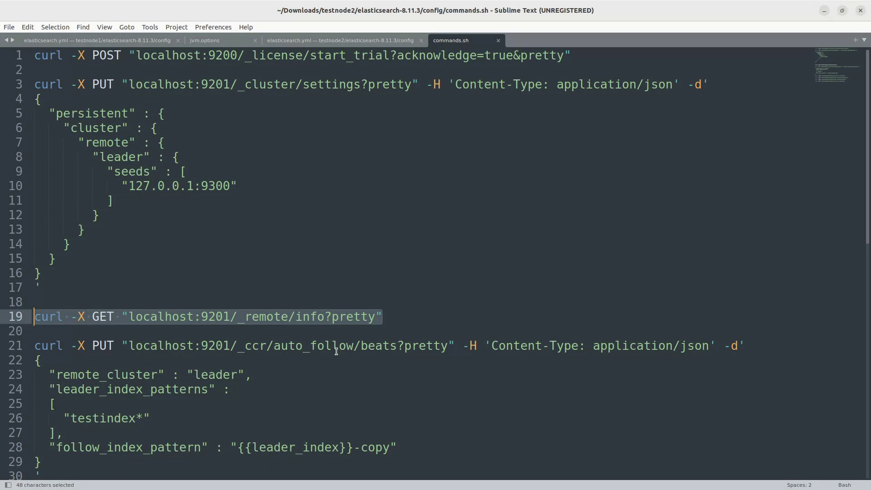
Step: Review the 'beats' auto-follow command mapping testindex* to {{leader_index}}-copy, and select lines 21–30
scroll(335, 354, down, 1)
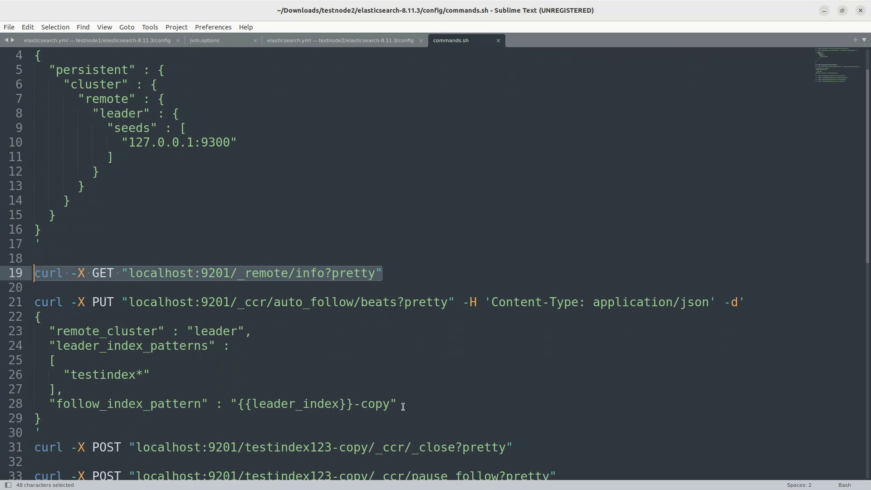
drag(45, 431, 25, 309)
click(393, 332)
scroll(332, 366, down, 1)
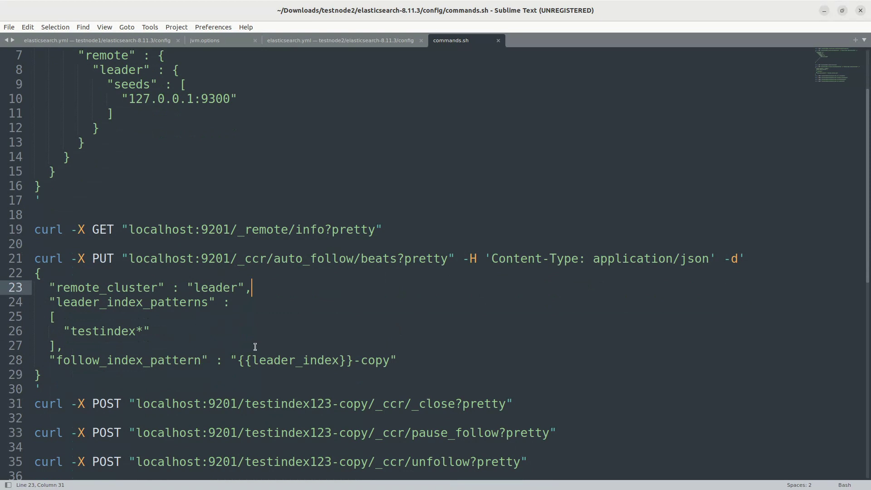
click(69, 331)
drag(69, 331, 134, 330)
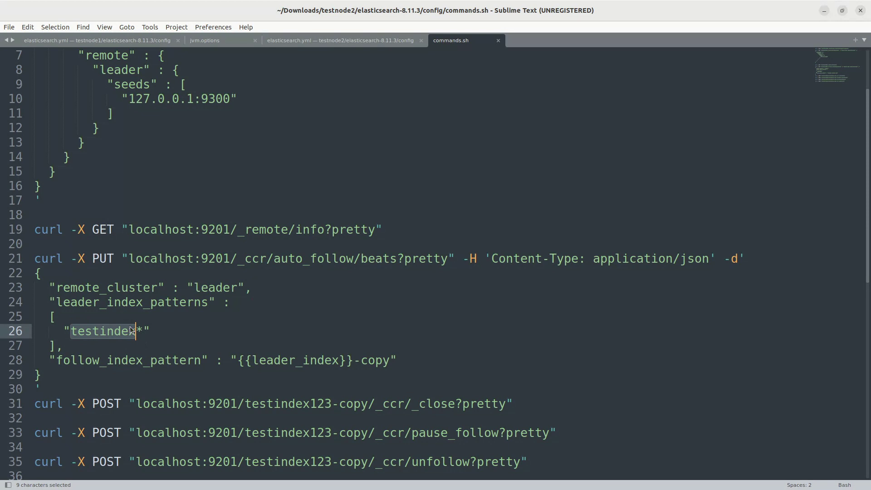
drag(142, 331, 69, 332)
drag(235, 361, 390, 360)
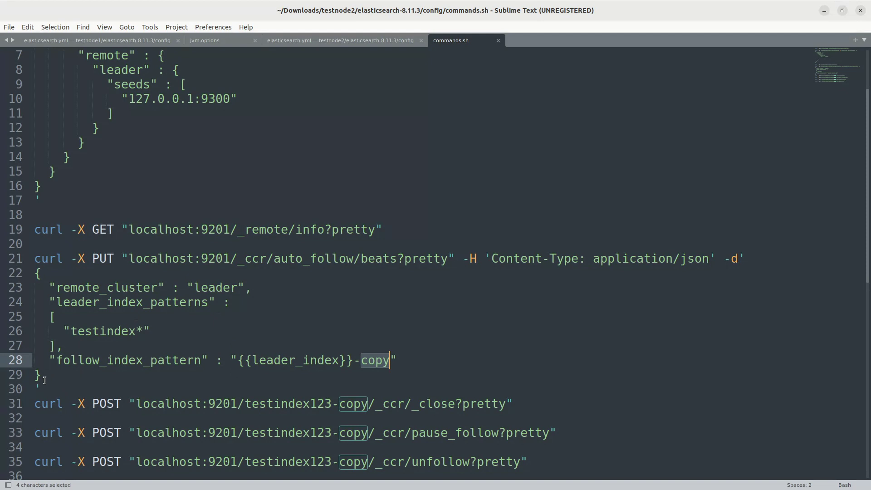
drag(42, 386, 31, 255)
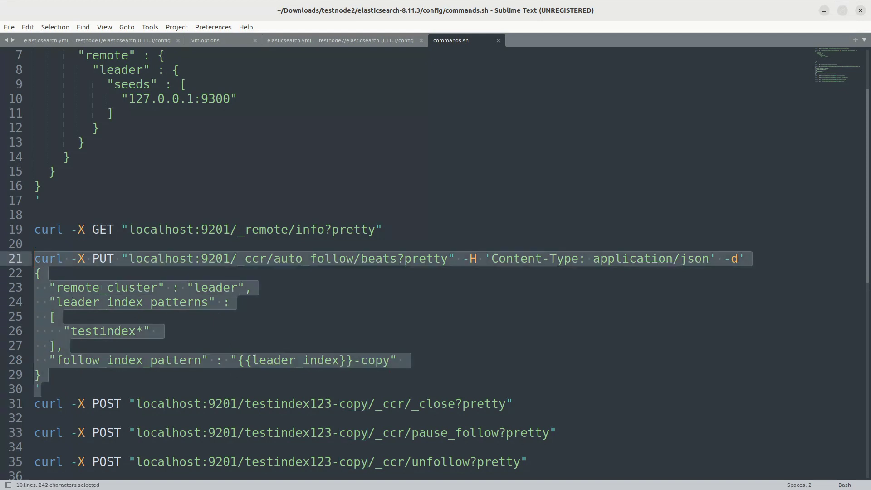
key(alt+Tab)
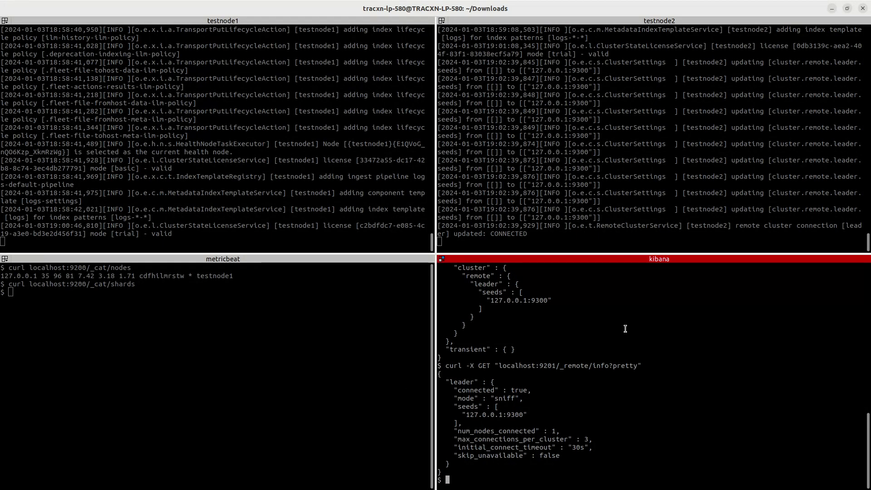
Step: Run the 'beats' auto-follow command on 9201 and get it acknowledged
key(ctrl+shift+v)
key(Return)
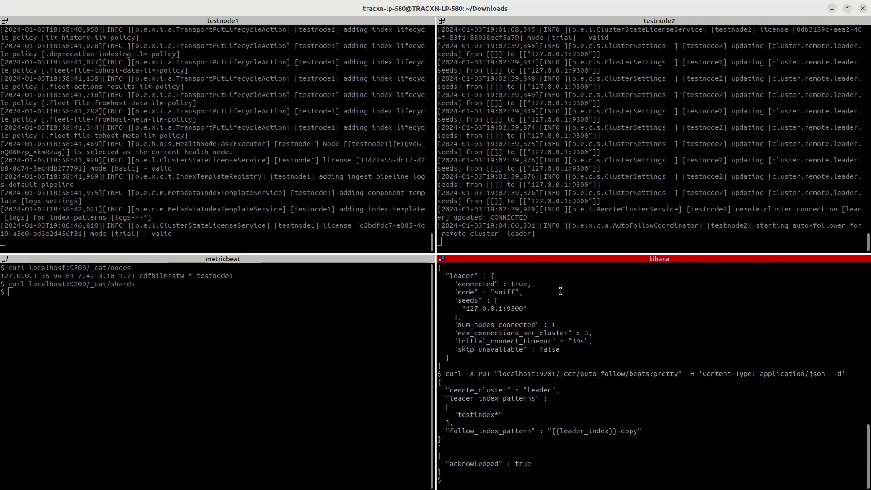
key(alt+Tab)
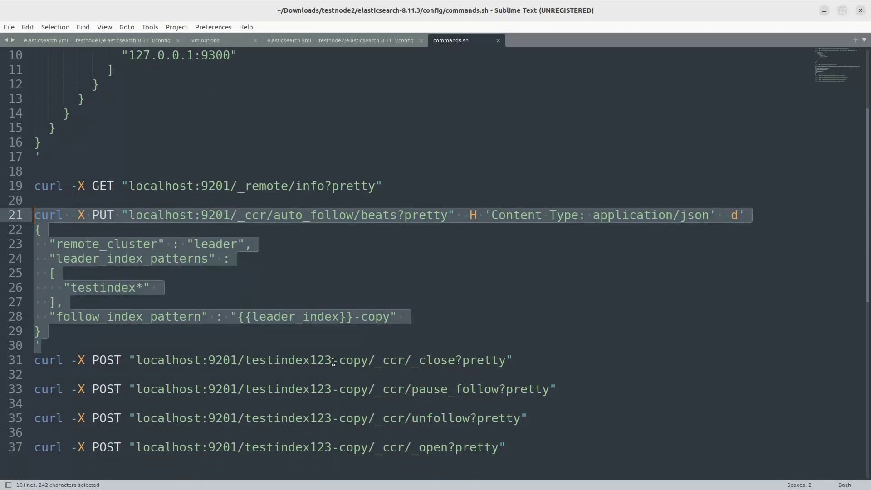
click(333, 362)
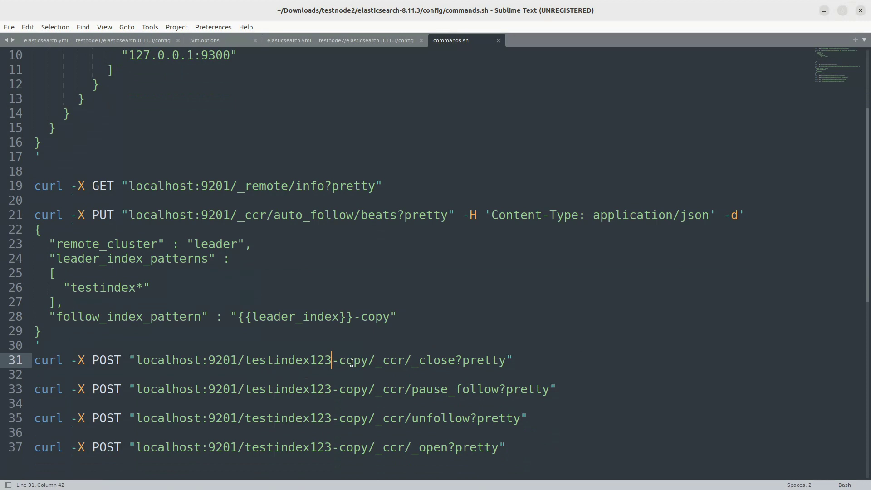
scroll(241, 342, up, 3)
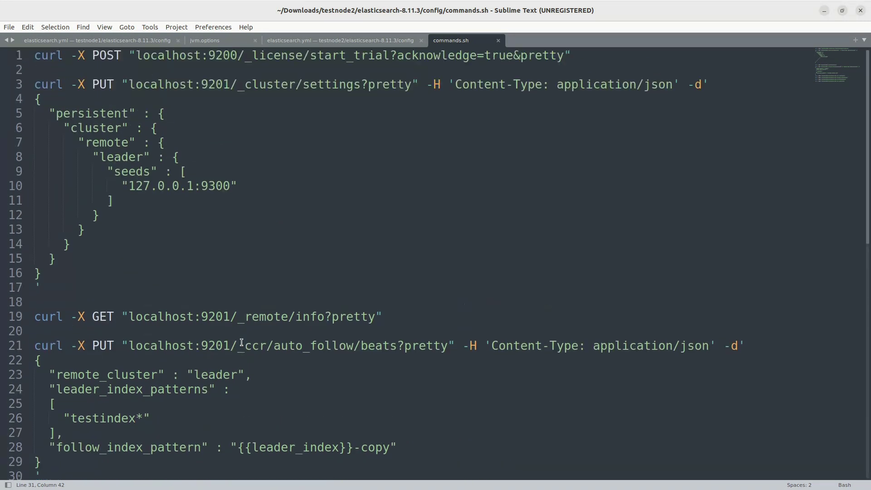
Step: Create index testindex123 on port 9200 with curl -XPUT localhost:9200/testindex123
key(alt+Tab)
click(237, 350)
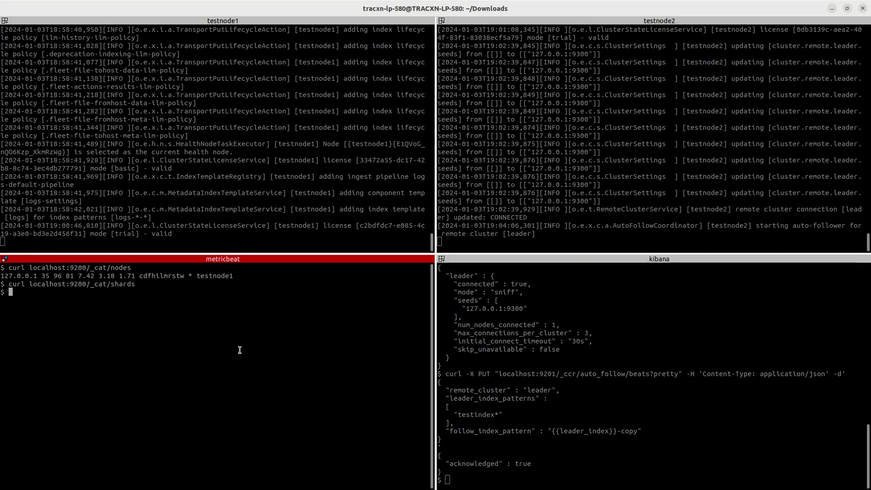
key(Return)
text(curl -)
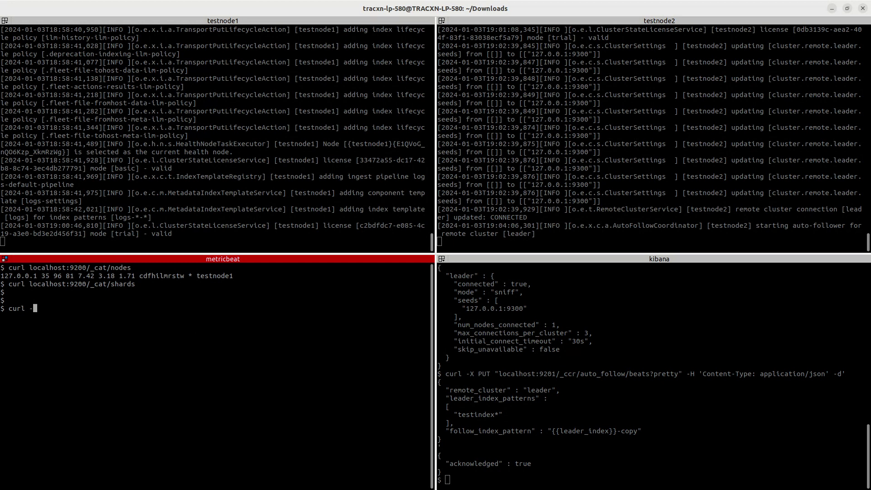
text(XPUT localhost:9200/test)
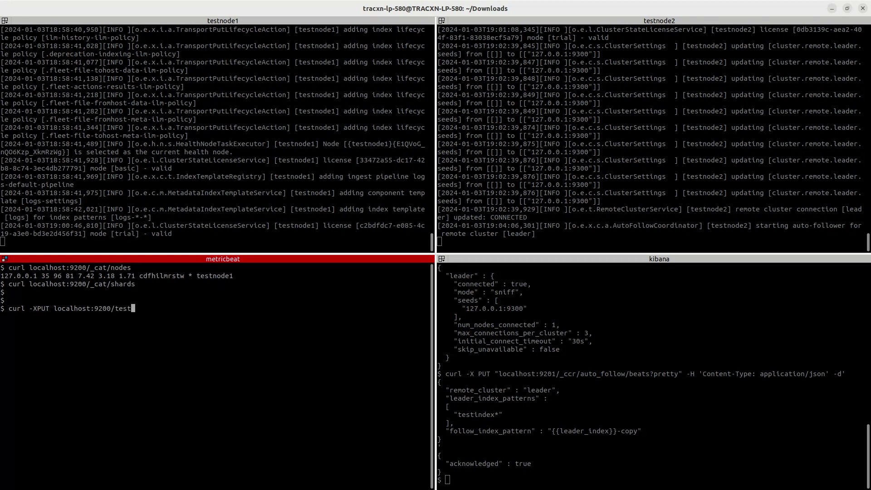
text(index23)
text(12)
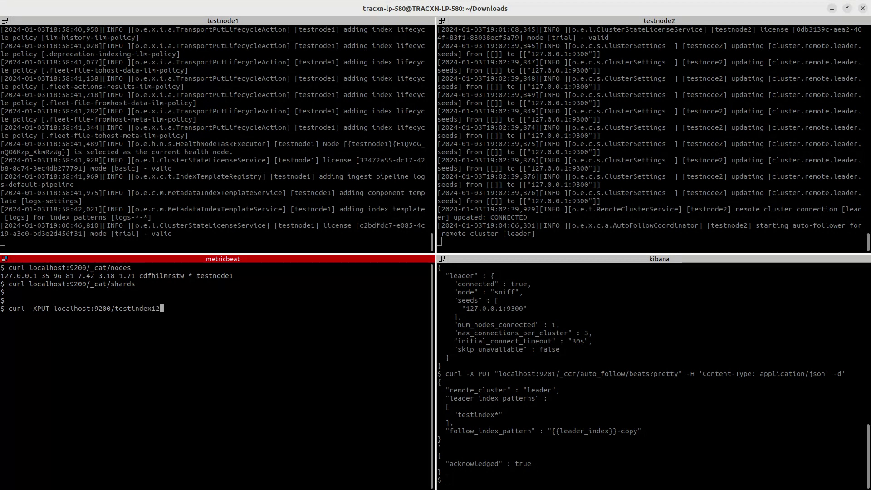
text(3)
key(Return)
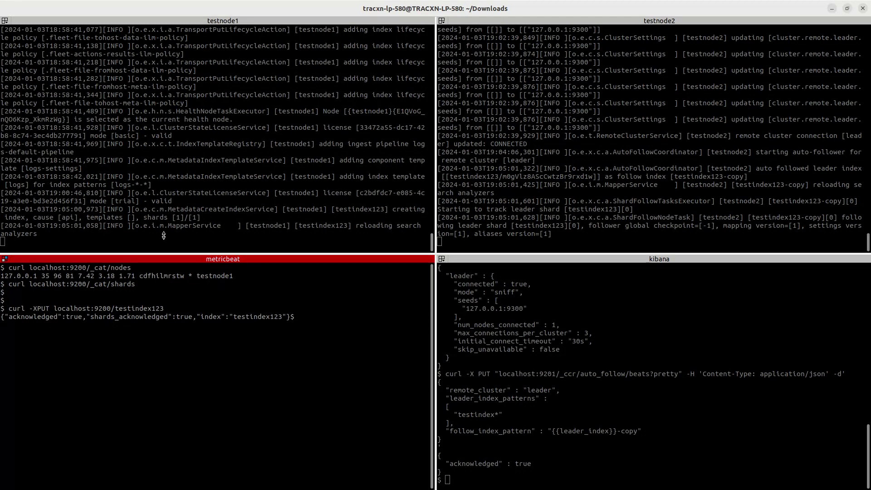
click(598, 413)
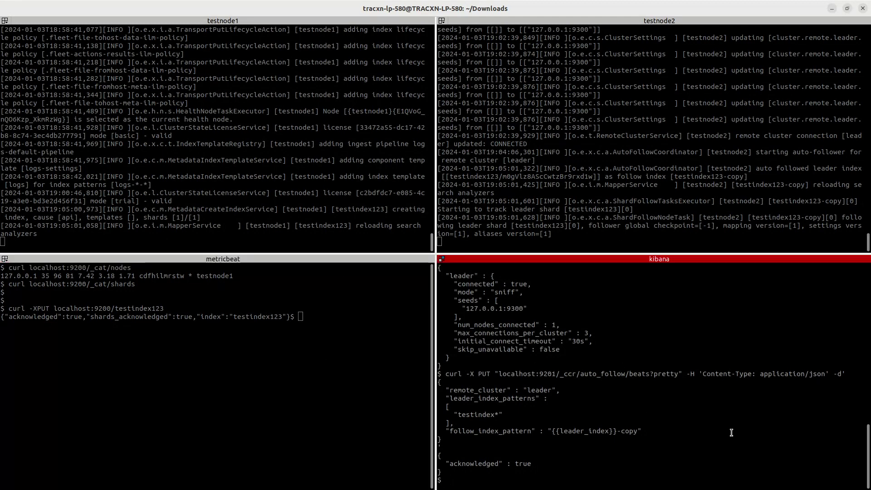
Step: List shards on the 9200 cluster with curl localhost:9200/_cat/shards
click(283, 363)
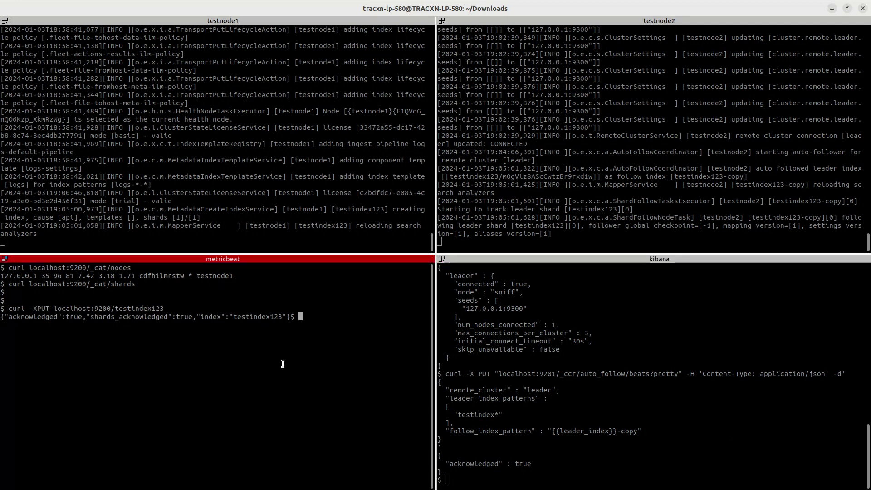
key(ctrl+l)
key(Return)
text(cur)
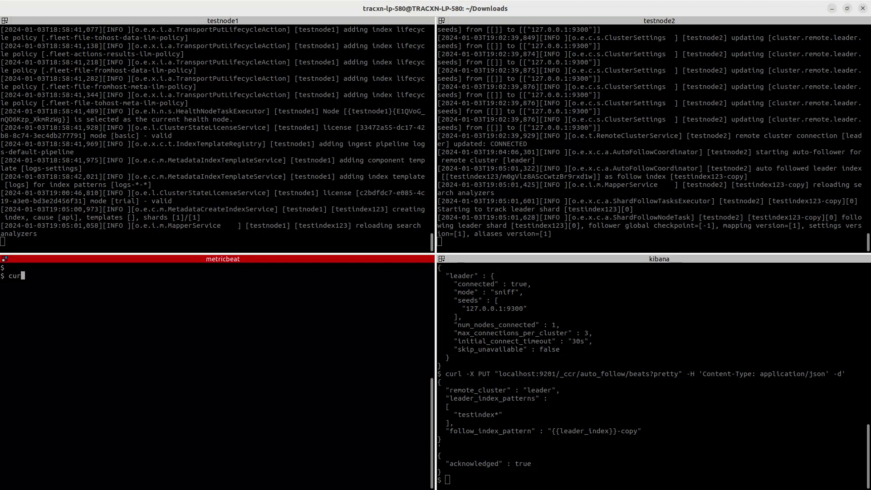
text(l local)
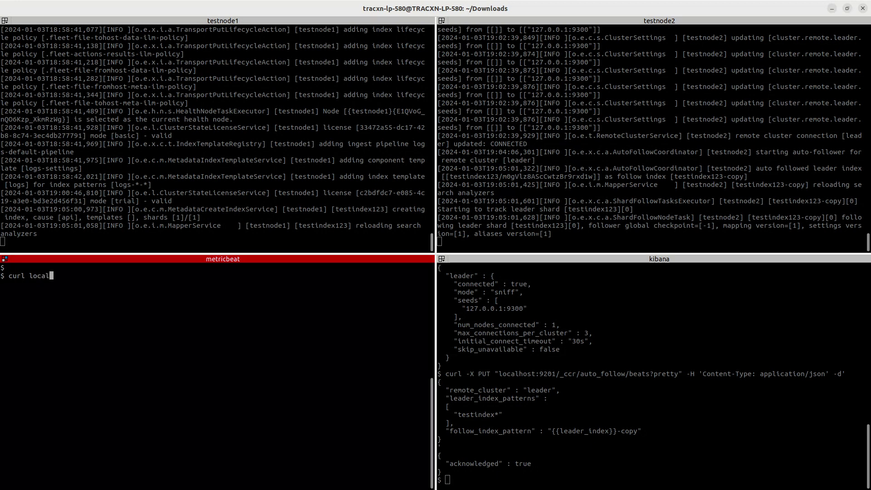
text(host:9200/_cat/shards)
key(Return)
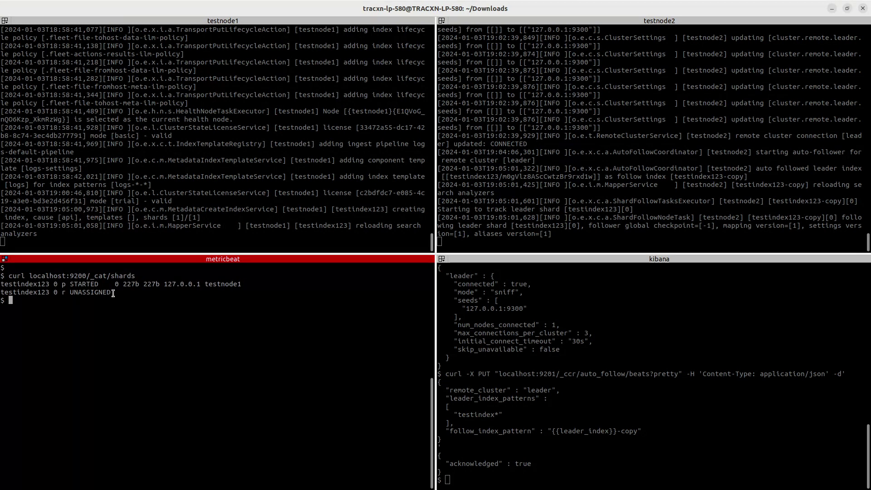
drag(115, 292, 1, 292)
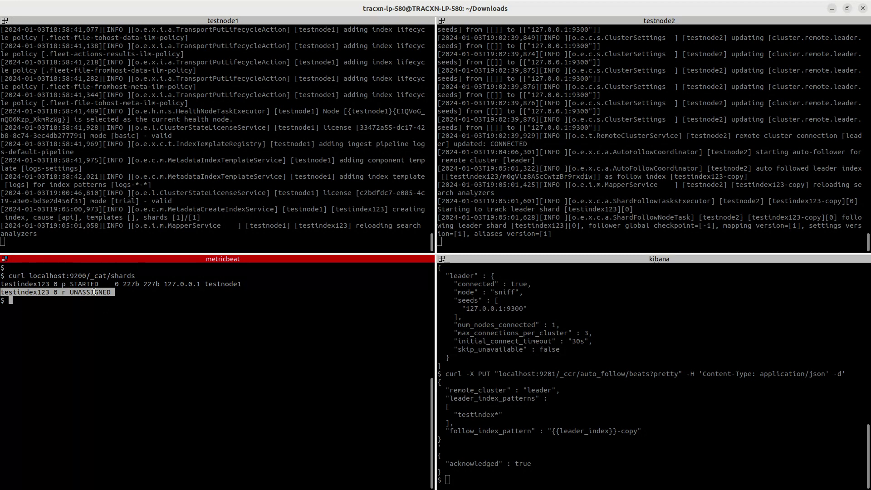
Step: List shards on 9201 and confirm the testindex123-copy primary is STARTED
click(649, 396)
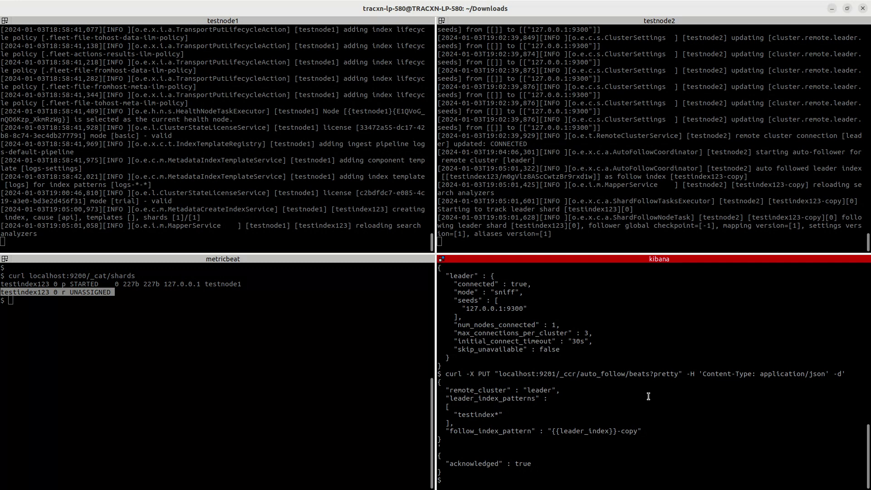
text(curl -s localhost:9201/_cat/)
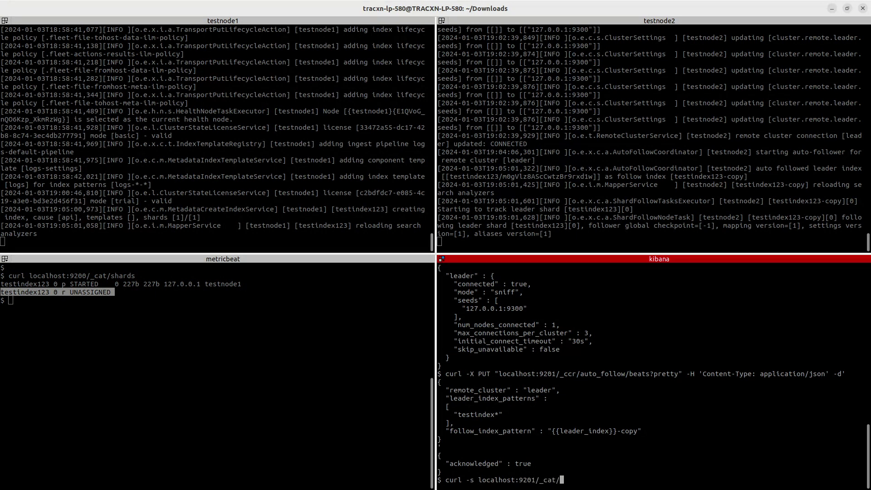
text(shards)
key(Return)
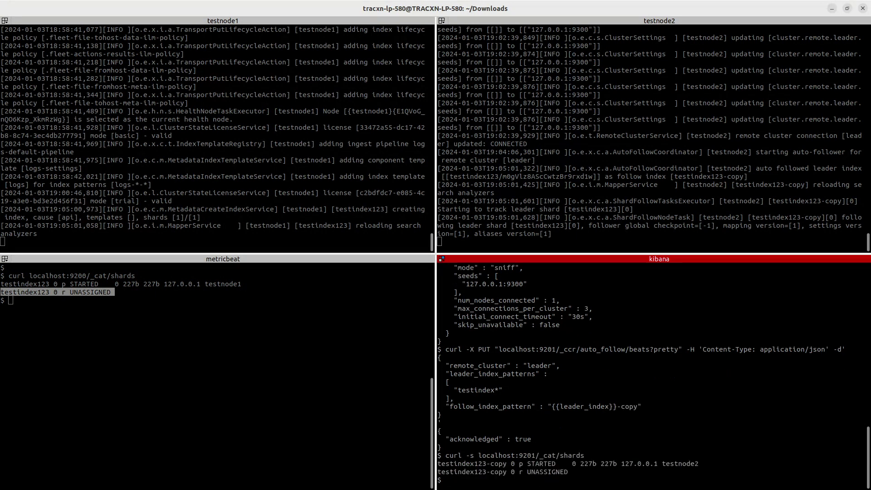
key(Return)
key(Return)
key(Return)
key(Return)
key(Return)
key(Return)
key(Return)
key(Return)
key(Return)
key(Return)
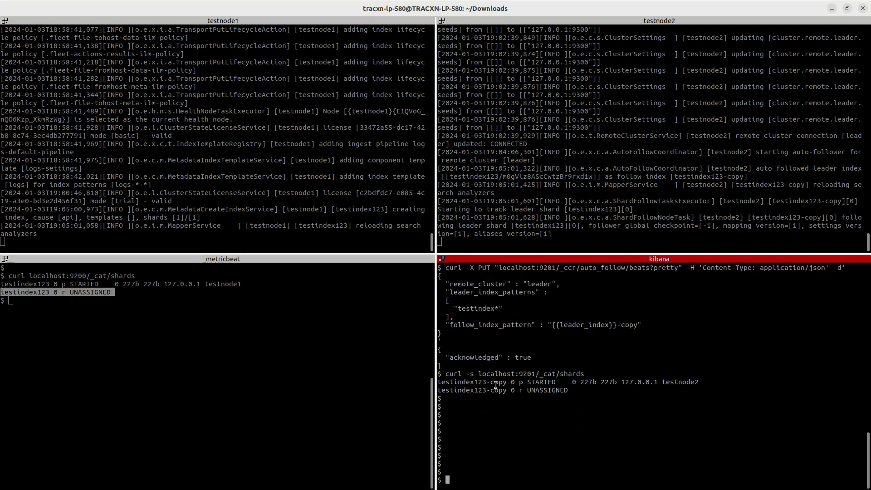
drag(505, 383, 432, 386)
click(482, 383)
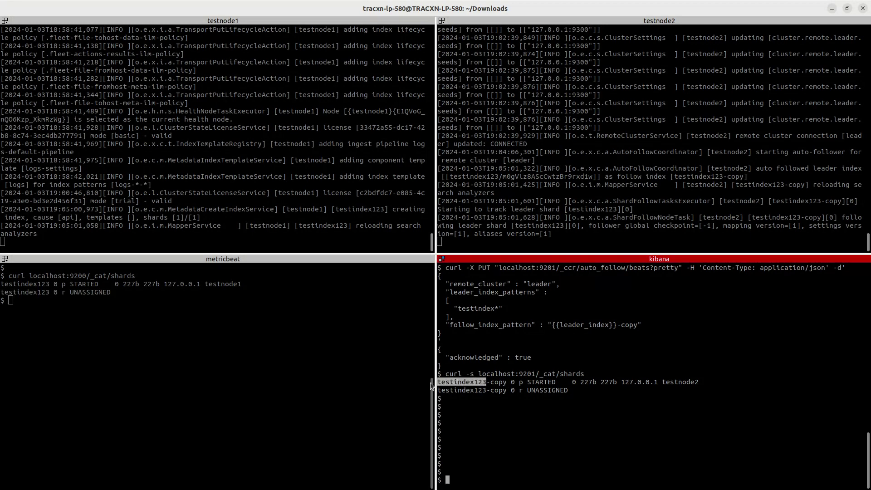
click(487, 383)
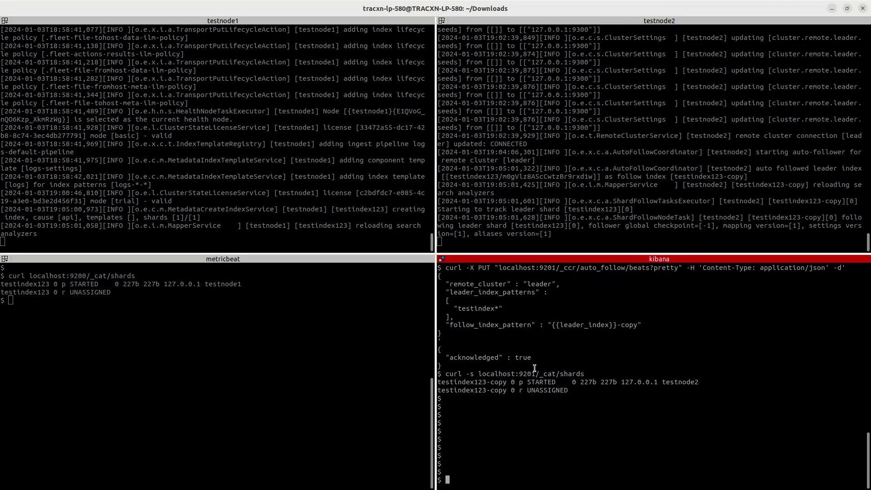
click(239, 331)
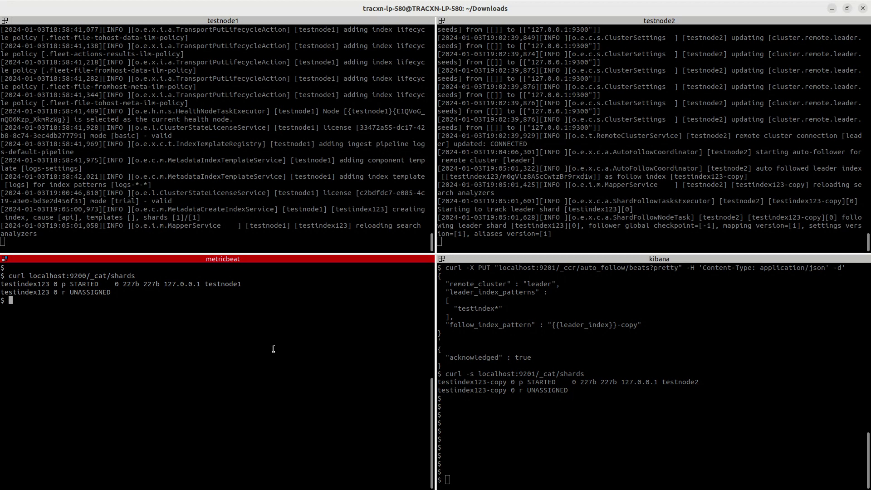
Step: Edit the recalled curl into curl -XPOST localhost:9200/testindex123/_doc/22
key(Return)
key(Return)
key(Up)
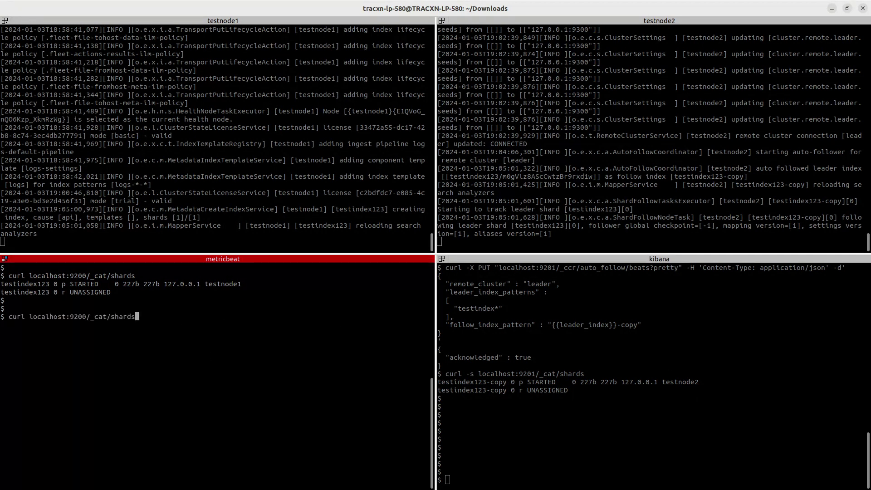
key(Left)
key(Left)
key(Left)
key(Left)
key(Left)
key(Left)
key(Left)
key(Left)
key(Left)
key(Left)
key(Left)
key(Left)
key(Left)
key(Left)
key(Left)
key(Left)
key(Left)
key(Left)
key(Left)
key(Left)
text(-XPO)
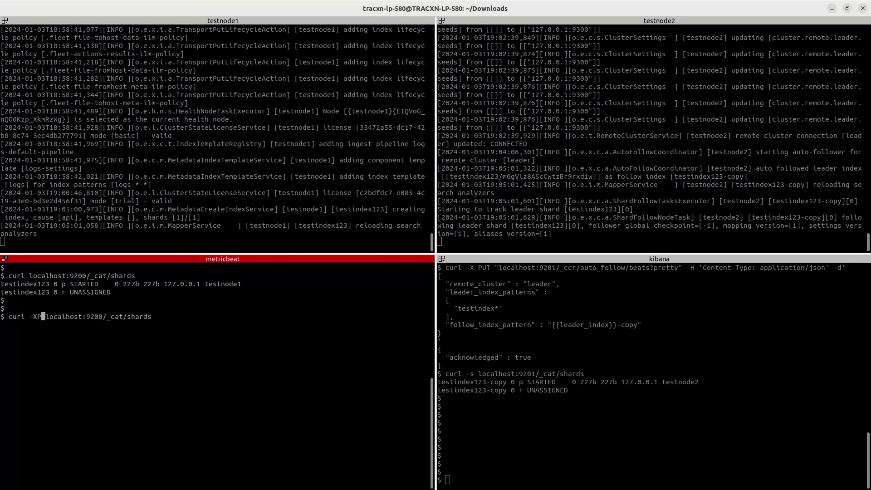
text(ST)
key(Right)
key(Right)
key(Right)
key(Right)
key(Right)
key(Right)
key(Right)
key(Right)
key(Right)
key(Right)
key(Right)
key(Right)
key(Right)
key(Right)
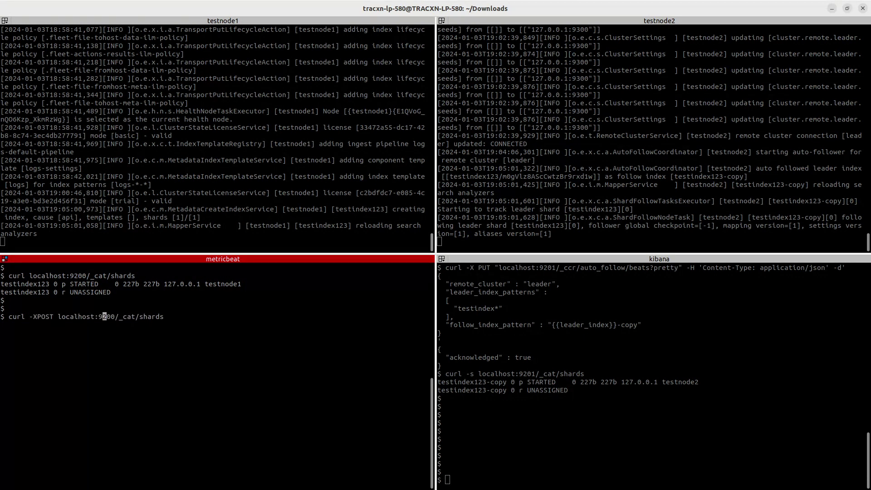
key(Right)
key(Right)
key(Right)
key(Right)
key(Right)
key(Right)
key(Right)
key(Right)
key(Right)
key(Right)
key(Right)
key(Right)
key(Right)
key(Right)
key(BackSpace)
key(BackSpace)
key(BackSpace)
key(BackSpace)
key(BackSpace)
key(BackSpace)
key(BackSpace)
key(BackSpace)
key(BackSpace)
key(BackSpace)
key(BackSpace)
text(testindex123/_doc/22)
Step: Add the JSON content-type header and a samplekey/samplevalue body, then send the request
drag(685, 268, 827, 266)
click(281, 330)
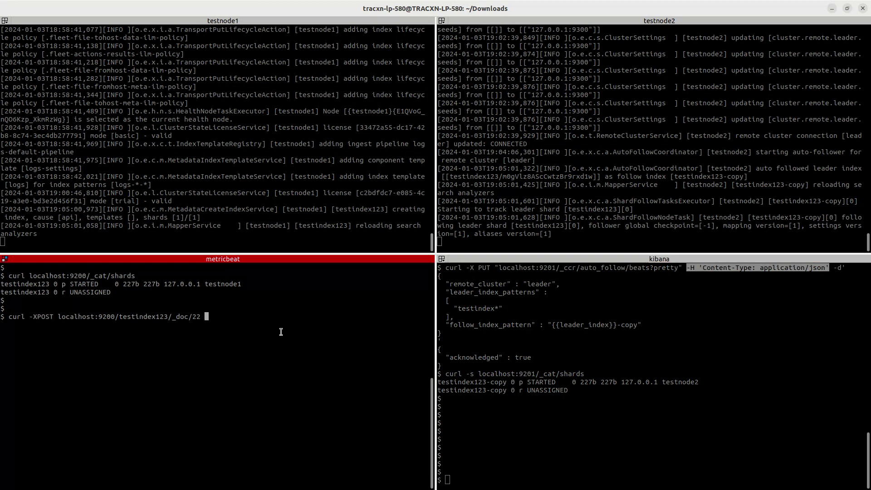
middle_click(280, 330)
text(-d'{}')
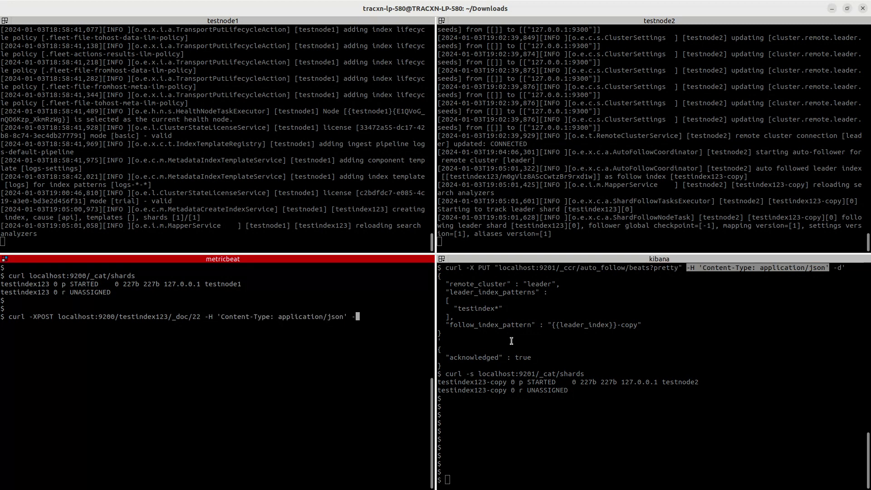
key(Left)
key(Left)
text("")
key(Left)
text(samplekey)
key(Right)
text(: ""samplevalue)
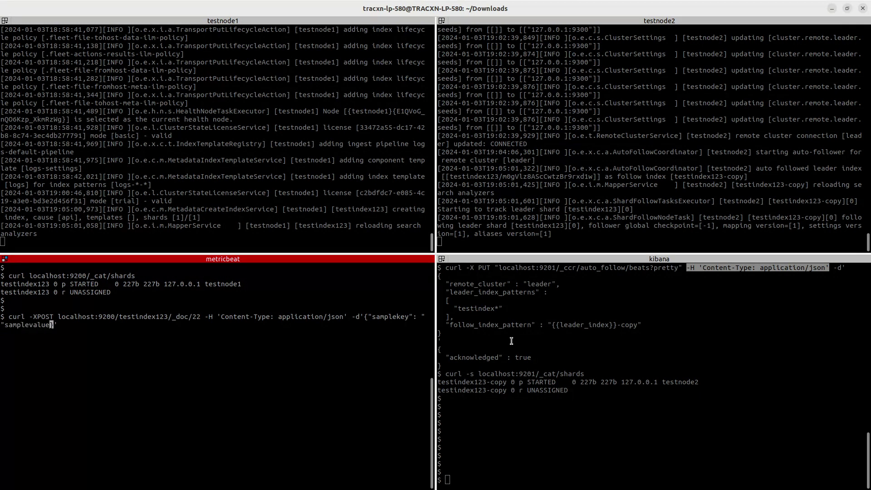
key(Return)
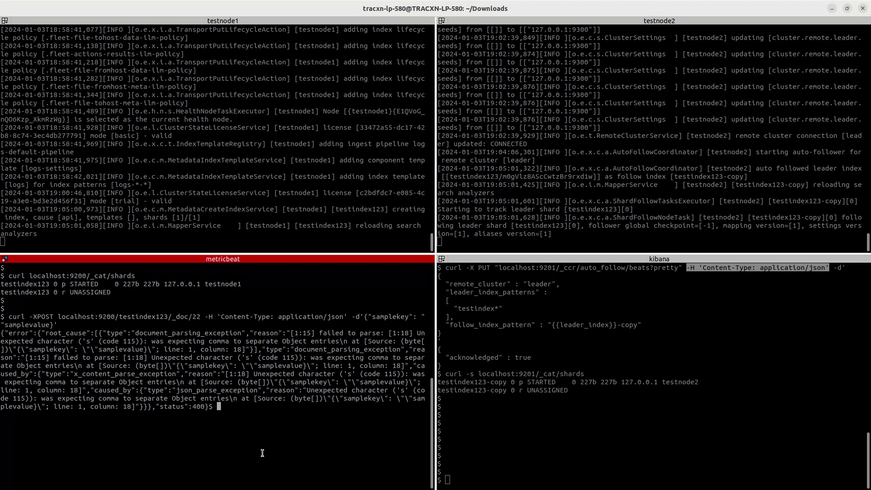
Step: Fix the body's quoting and resend, creating document 22 with samplekey "samplevalue"
key(Return)
key(Up)
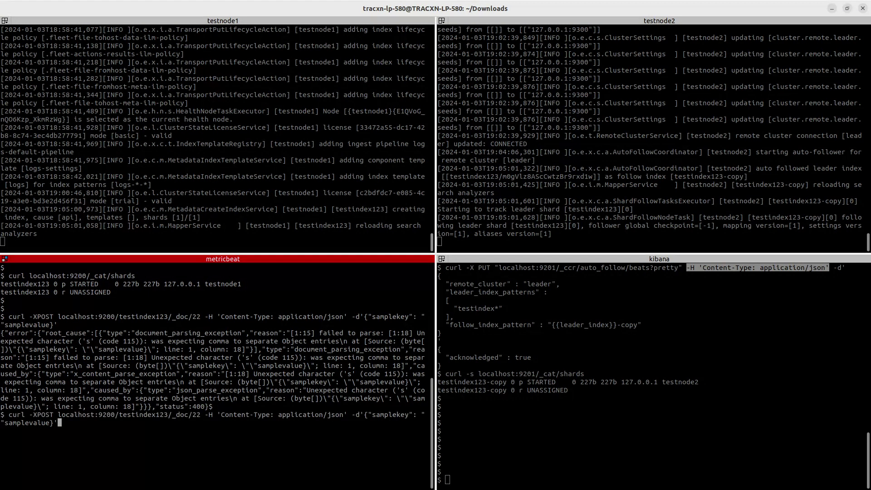
key(Left)
key(Left)
text(")
key(Return)
key(ctrl+l)
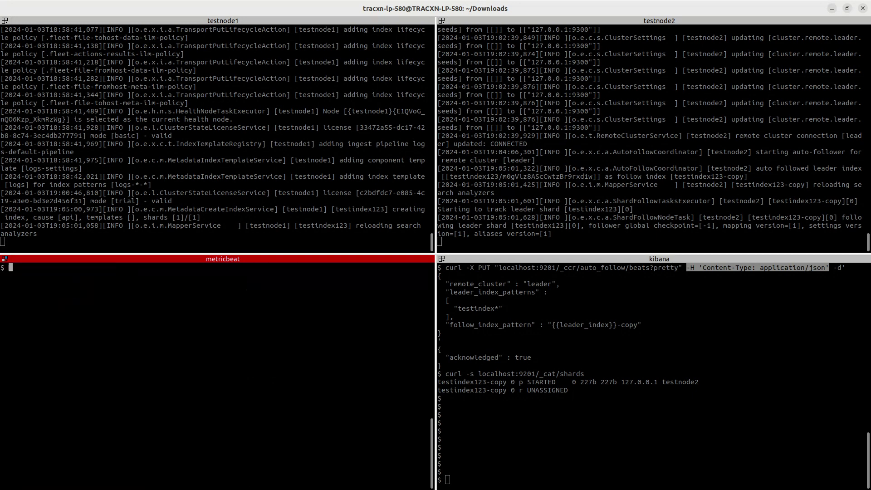
key(Return)
key(Up)
key(Left)
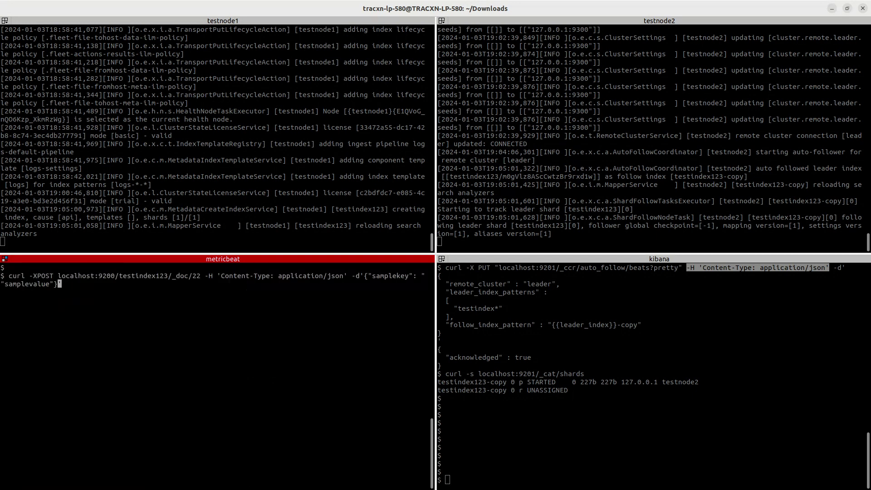
key(Left)
key(Left)
key(Left)
key(Left)
key(Left)
key(Left)
key(Left)
key(Left)
key(Left)
key(Left)
key(Left)
key(Left)
key(Left)
key(Left)
key(Left)
key(Delete)
key(Return)
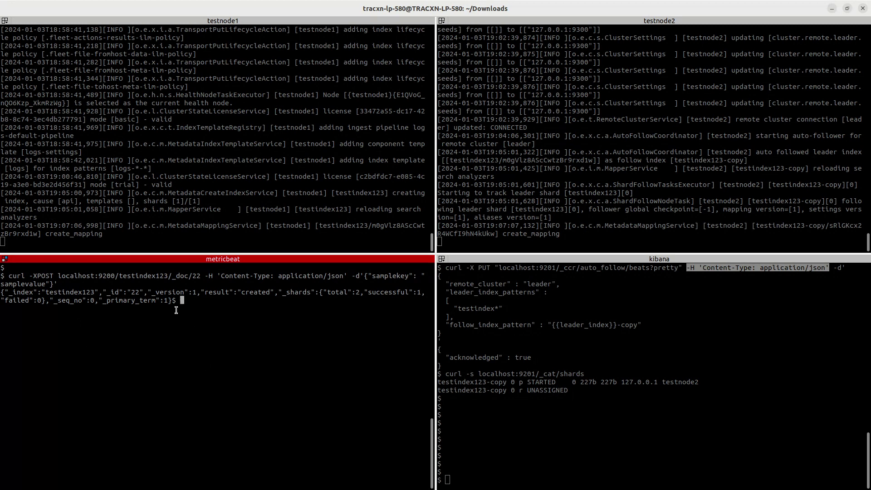
Step: Search localhost:9200/testindex*/_search?pretty, showing document 22 in testindex123
key(Return)
key(Return)
key(Return)
key(Up)
key(Up)
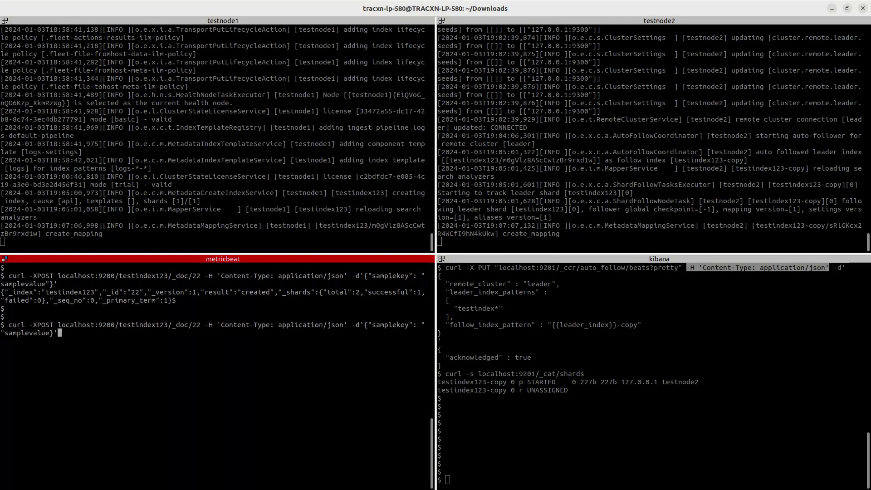
key(BackSpace)
key(BackSpace)
key(BackSpace)
key(BackSpace)
key(BackSpace)
key(BackSpace)
key(BackSpace)
key(BackSpace)
key(BackSpace)
key(BackSpace)
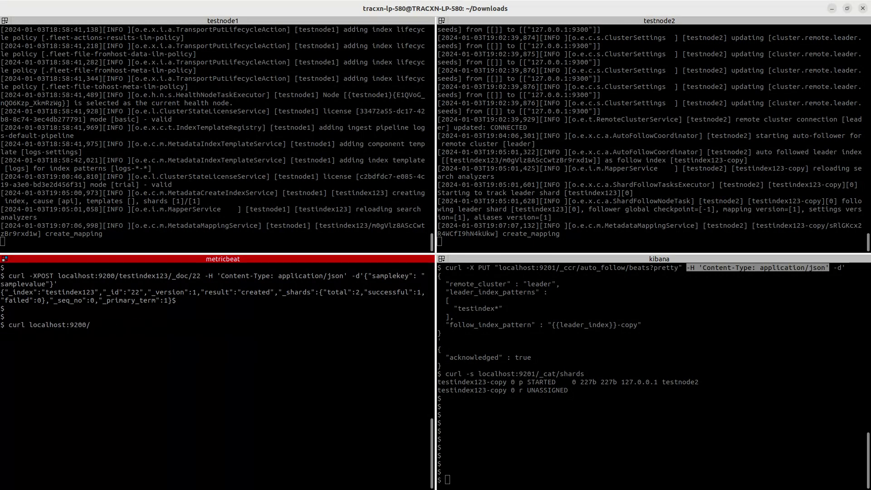
text(testindex*/_search?pretty)
key(Return)
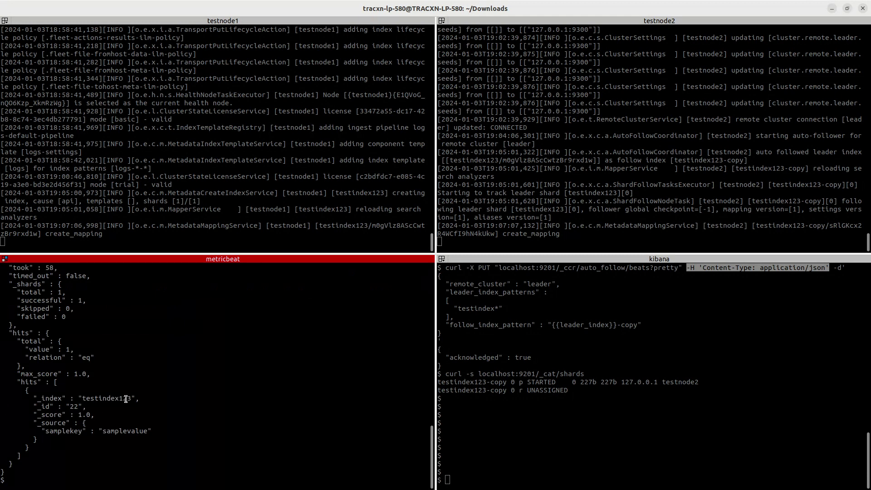
scroll(126, 399, up, 3)
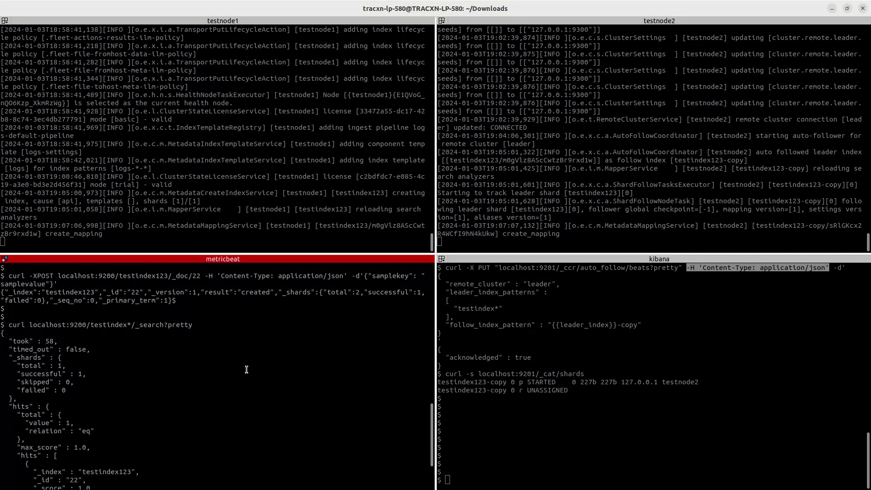
scroll(247, 370, down, 1)
scroll(94, 454, down, 1)
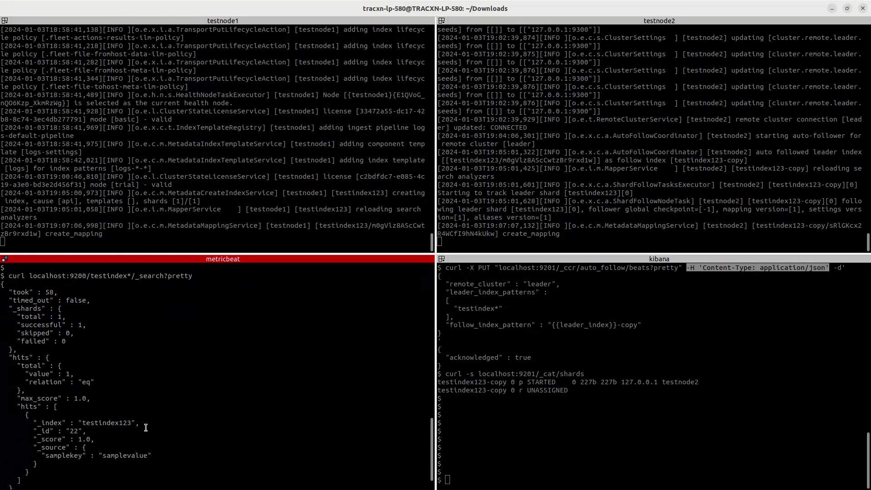
double_click(108, 423)
click(602, 436)
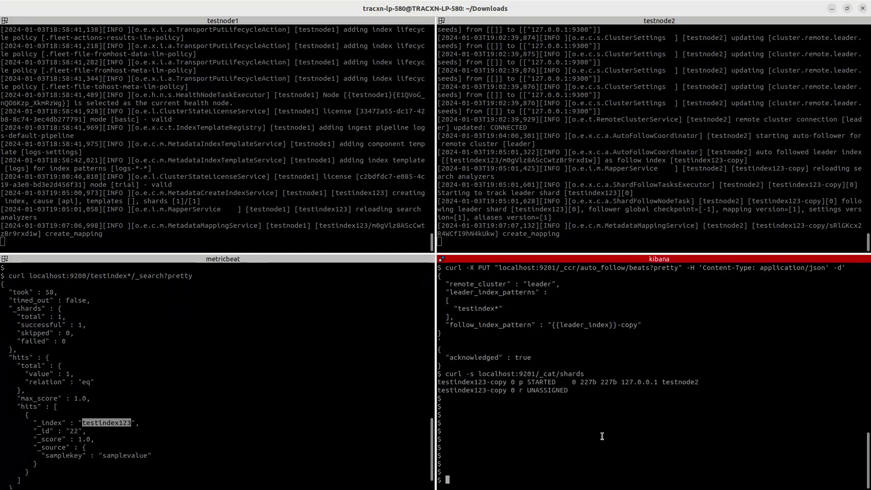
Step: Search testindex* on port 9201, showing document 22 with samplekey "samplevalue" in testindex123-copy
key(Up)
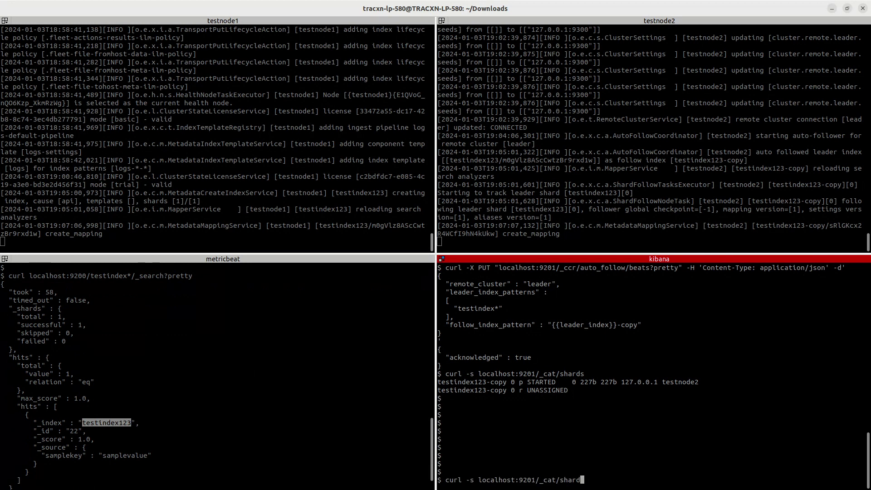
key(BackSpace)
key(BackSpace)
key(BackSpace)
key(BackSpace)
key(BackSpace)
key(BackSpace)
key(BackSpace)
key(BackSpace)
key(BackSpace)
key(BackSpace)
key(BackSpace)
text(testindex*/_search?pretty)
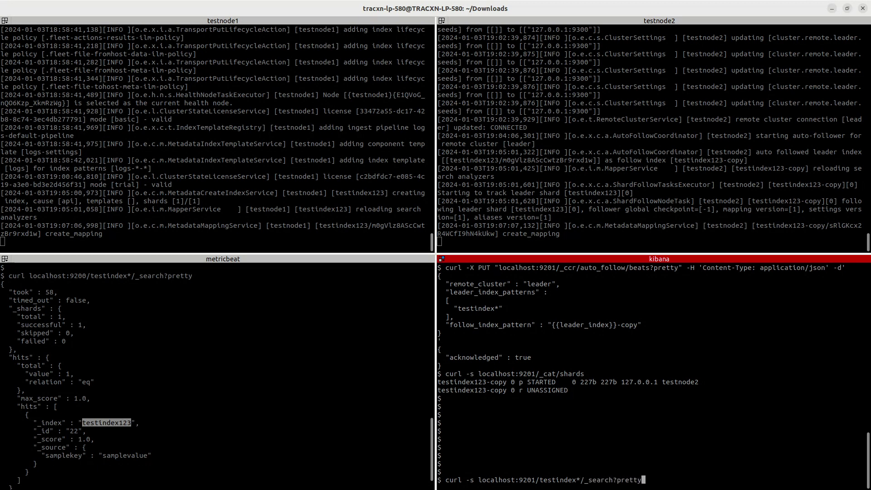
key(Return)
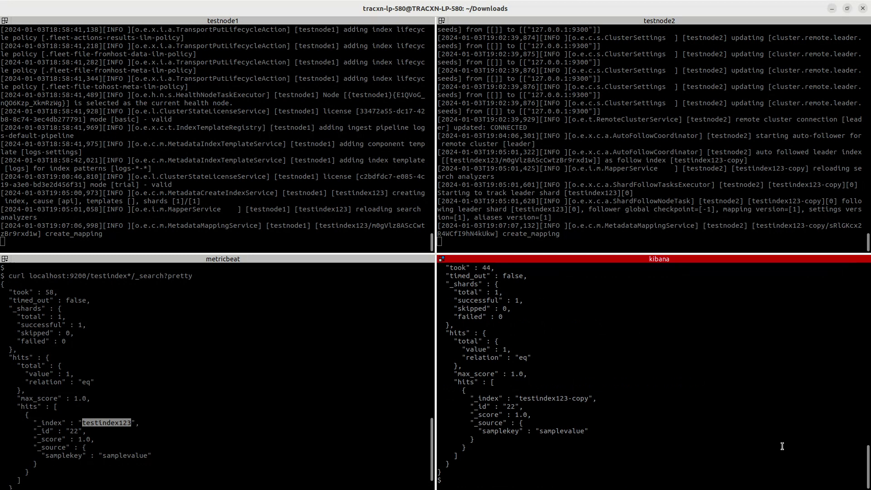
double_click(537, 400)
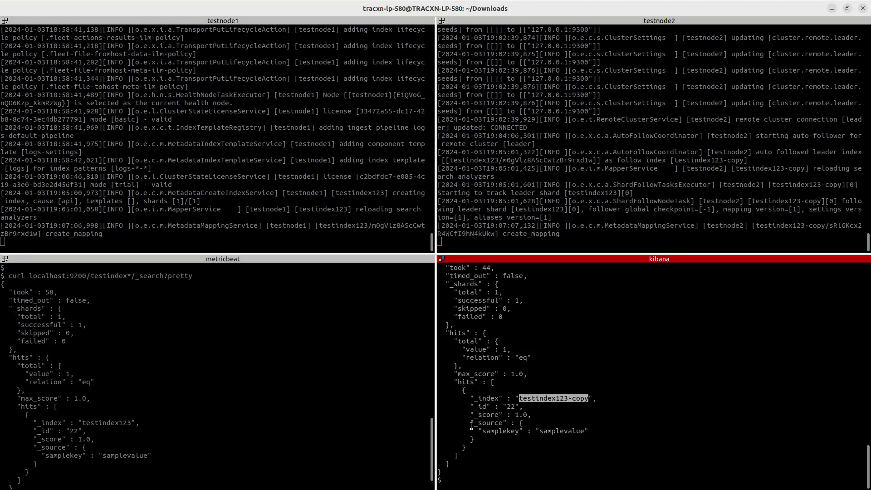
drag(472, 425, 557, 431)
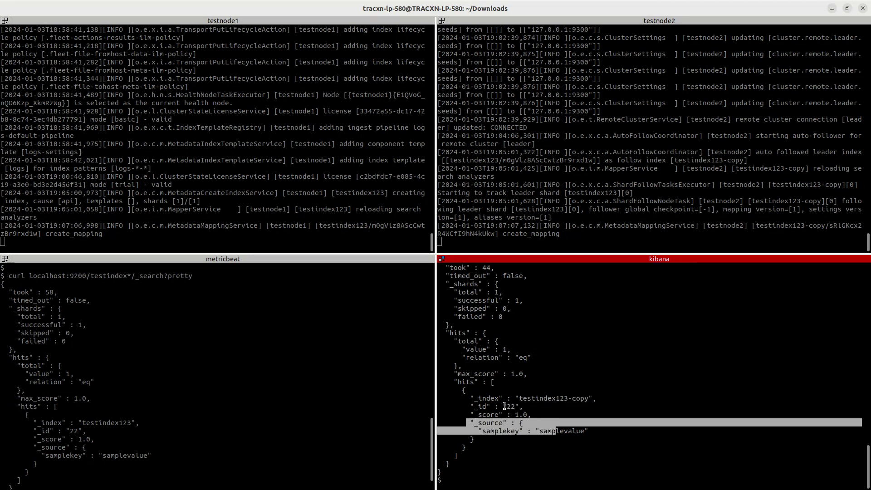
click(505, 406)
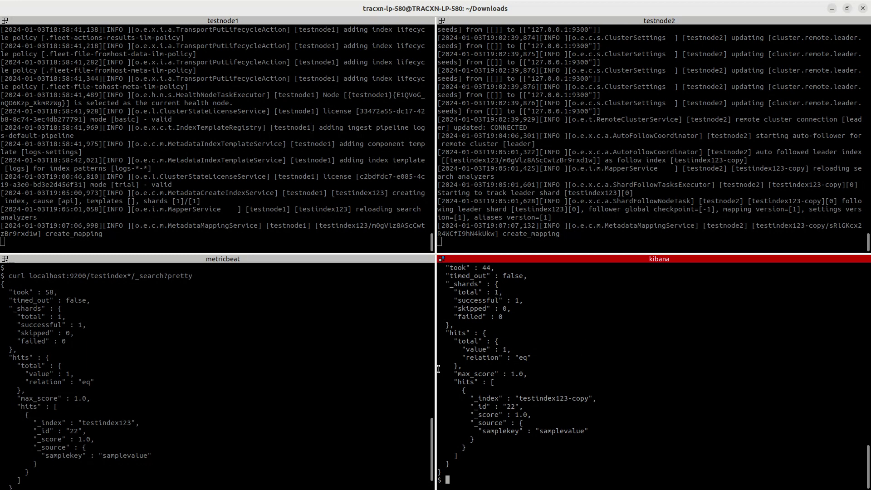
Step: Copy the earlier document-22 indexing command into the kibana pane's prompt
click(230, 237)
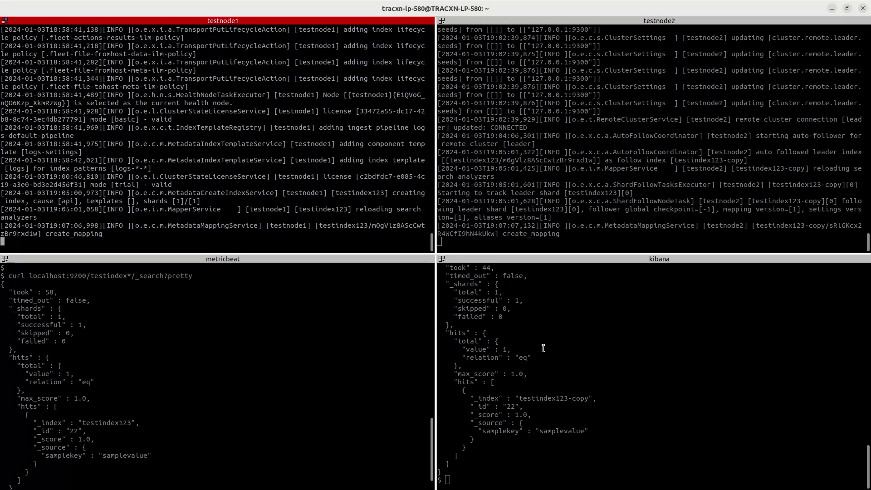
click(544, 370)
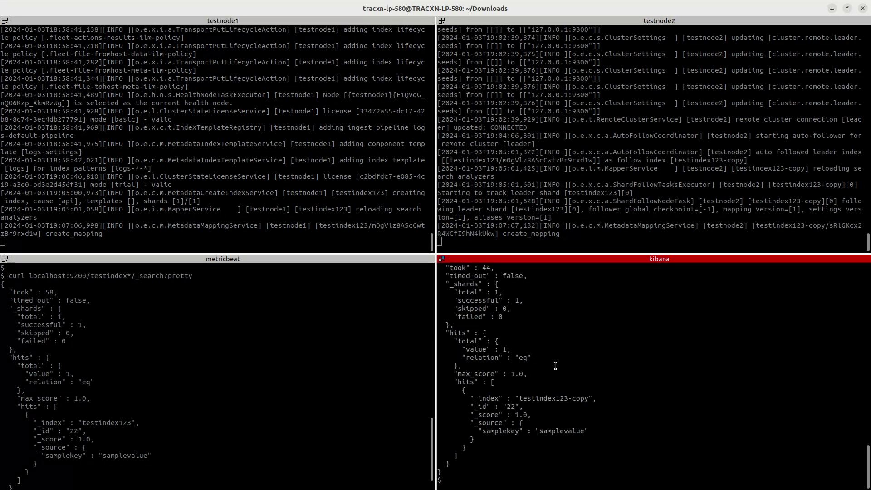
scroll(272, 394, up, 2)
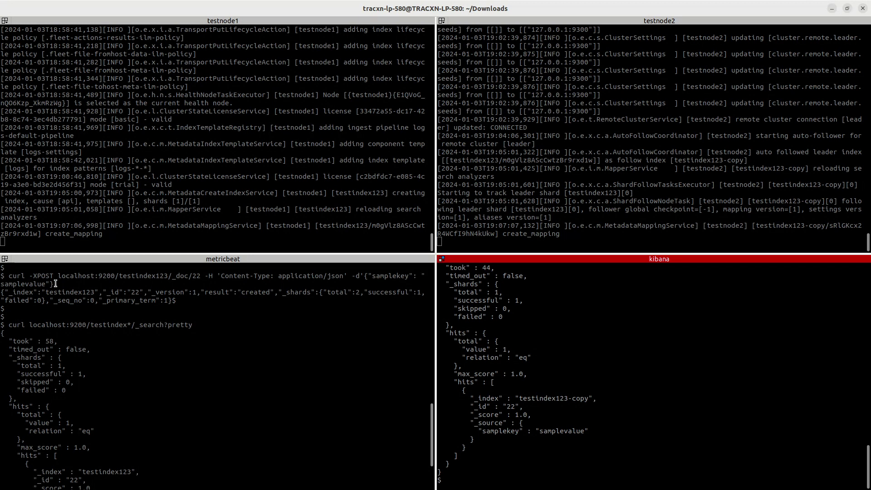
drag(57, 284, 8, 276)
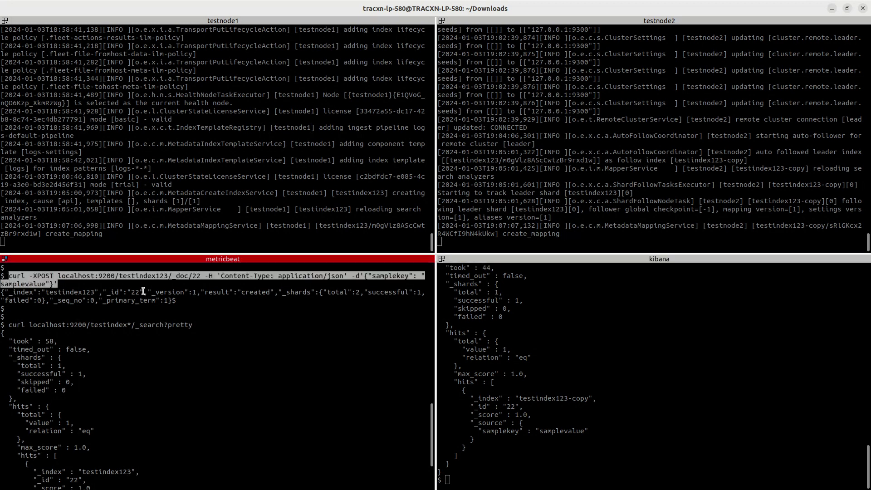
click(690, 363)
key(ctrl+shift+v)
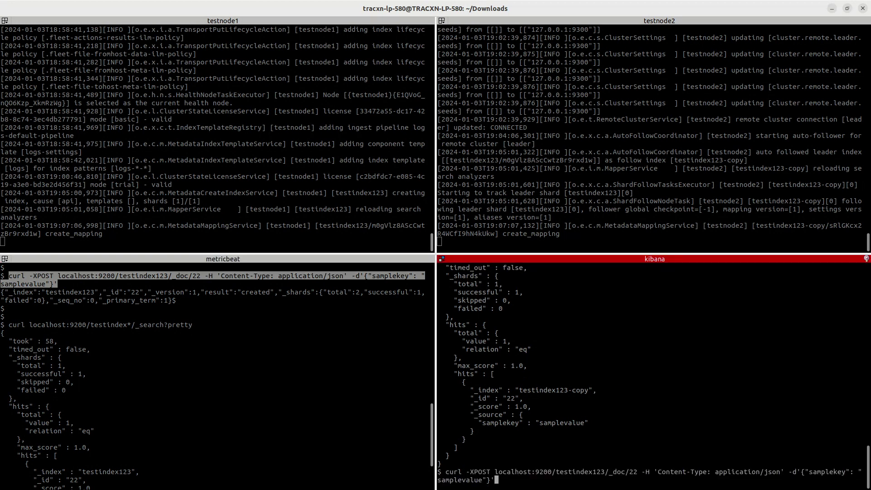
Step: Retarget the command to testindex123-copy on port 9201 and run it, getting a 403 refusal
key(Left)
key(Left)
key(Left)
key(Left)
key(Left)
key(Left)
key(Left)
key(Left)
key(Left)
key(Left)
key(Left)
key(Left)
key(Left)
key(Left)
key(Left)
key(Left)
key(Left)
key(Left)
key(Left)
key(Left)
key(Left)
key(Left)
key(Left)
key(Left)
key(Left)
key(Left)
key(Left)
key(Left)
key(Left)
key(Left)
key(Left)
key(Left)
key(Left)
key(Left)
key(Left)
key(Left)
key(Left)
key(Left)
key(Left)
key(Left)
text(-copy)
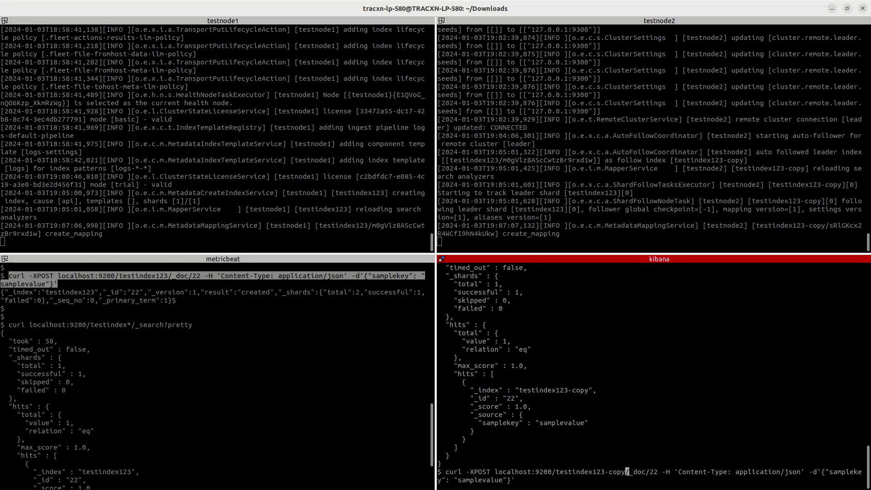
key(Left)
key(Left)
key(Left)
key(Left)
key(Left)
key(Left)
key(Left)
key(Left)
key(Left)
key(Left)
key(Left)
key(Left)
key(Left)
key(Left)
key(Left)
key(Left)
key(Left)
key(Left)
key(BackSpace)
text(1)
key(Return)
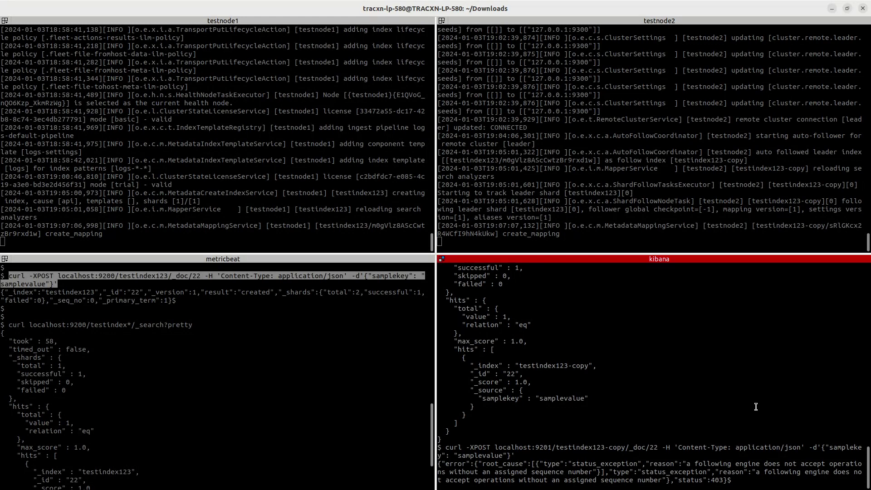
Step: Inspect the 403 status_exception reason and the follower index URL in the output
key(Return)
key(Return)
key(Return)
key(Return)
key(Return)
key(Return)
key(Return)
key(Return)
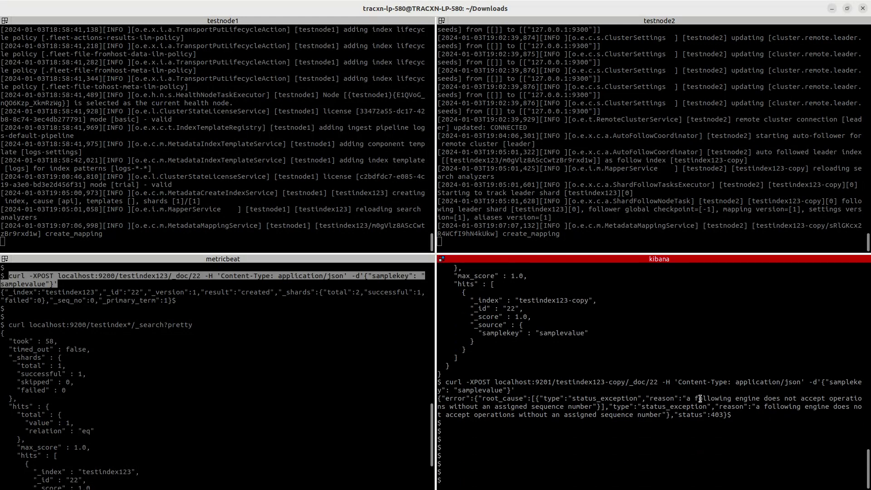
drag(692, 399, 601, 407)
click(573, 437)
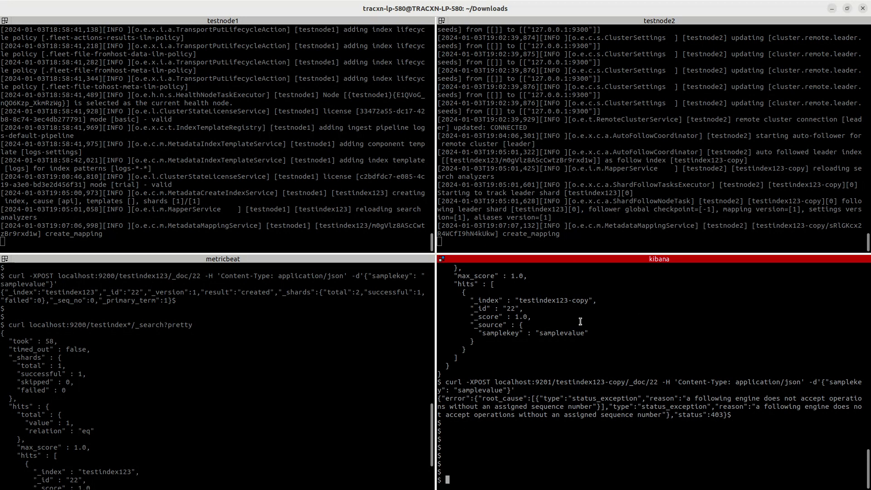
double_click(598, 384)
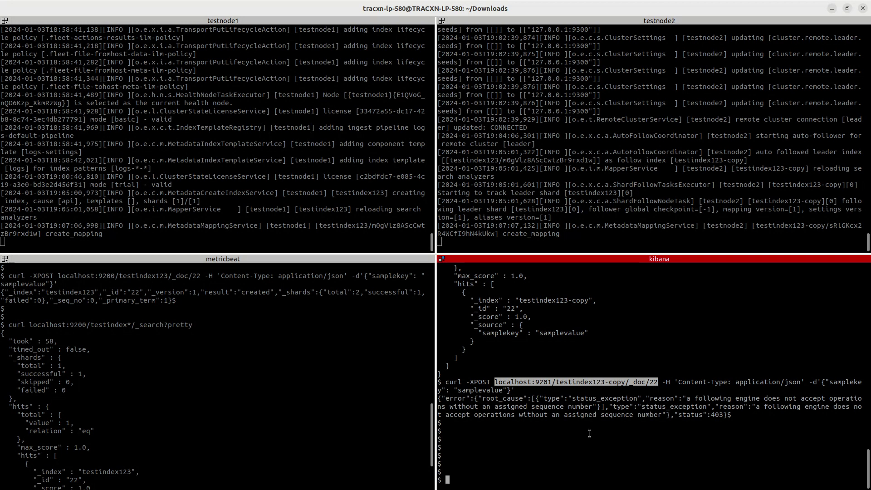
double_click(563, 382)
click(600, 388)
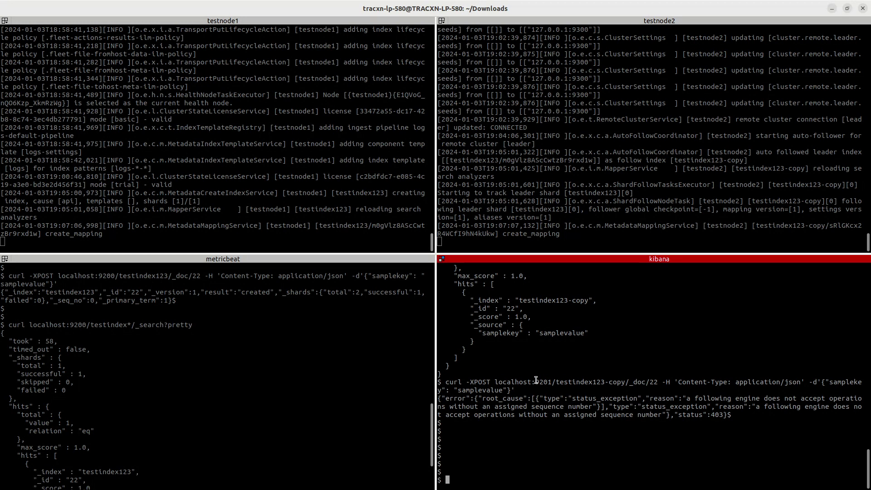
Step: Review the close, pause_follow and unfollow commands on lines 31–35 of commands.sh
key(alt+Tab)
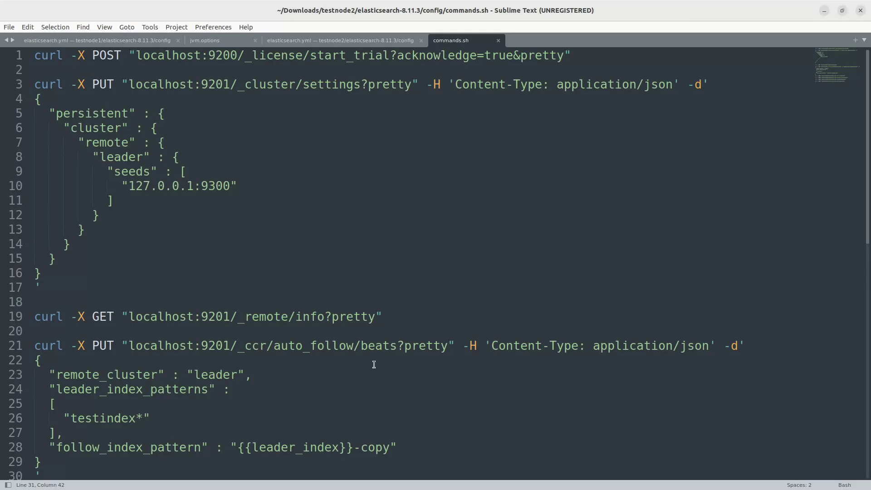
scroll(249, 370, down, 4)
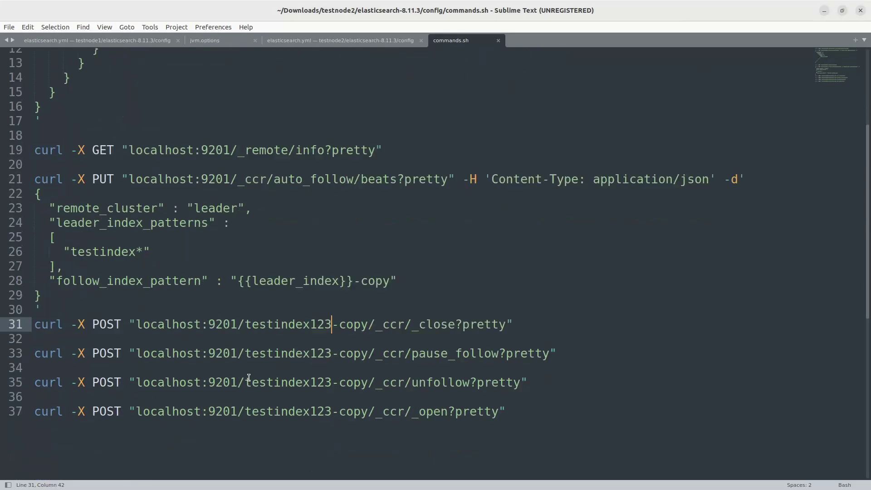
scroll(248, 377, down, 2)
drag(511, 229, 33, 230)
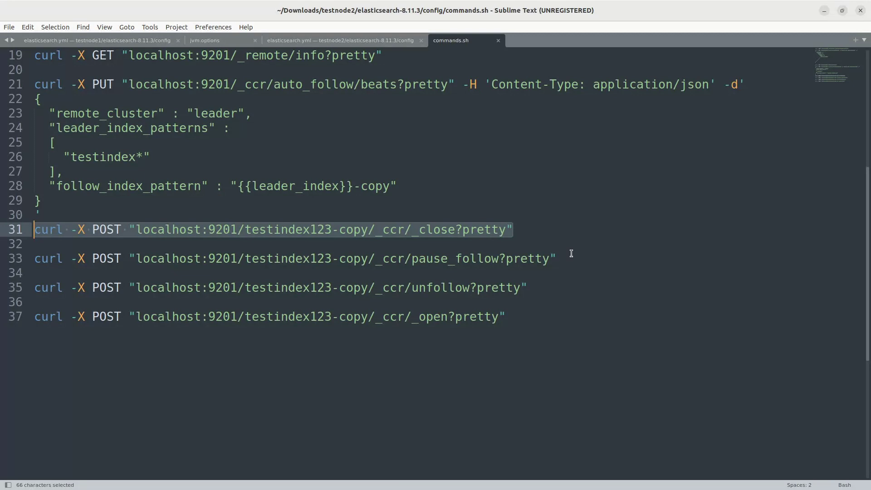
drag(571, 253, 25, 259)
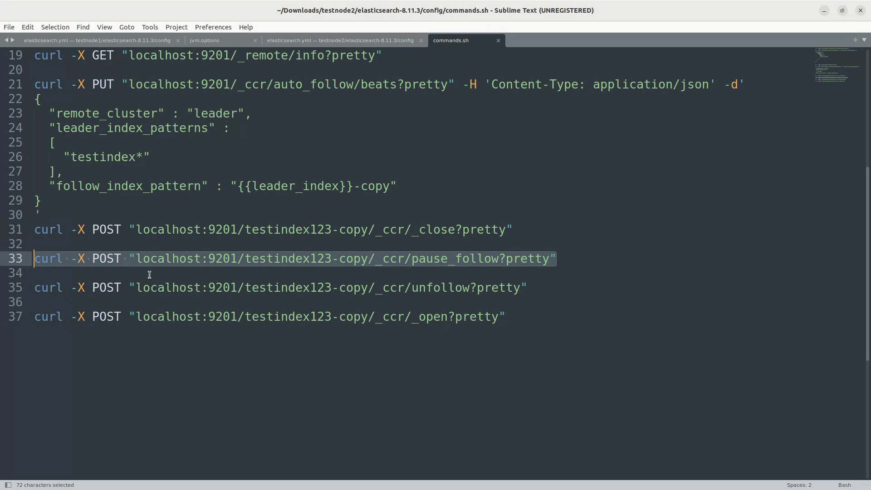
drag(540, 288, 27, 287)
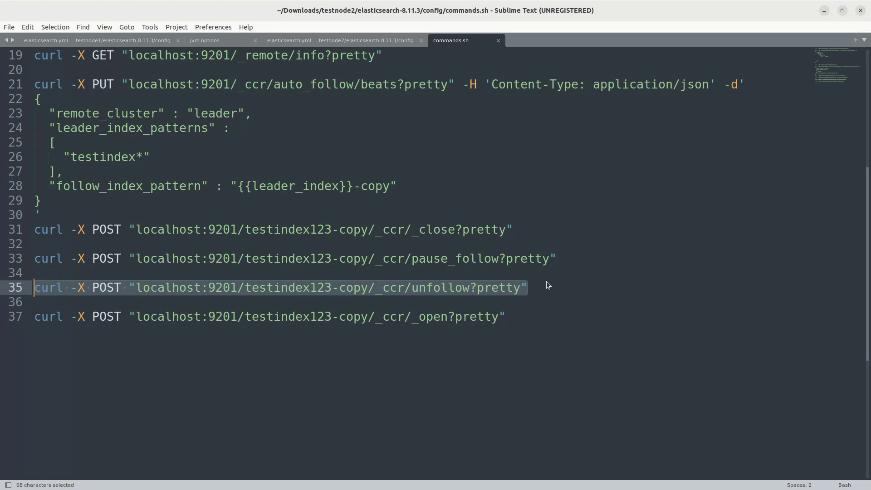
drag(546, 290, 411, 288)
drag(358, 281, 26, 257)
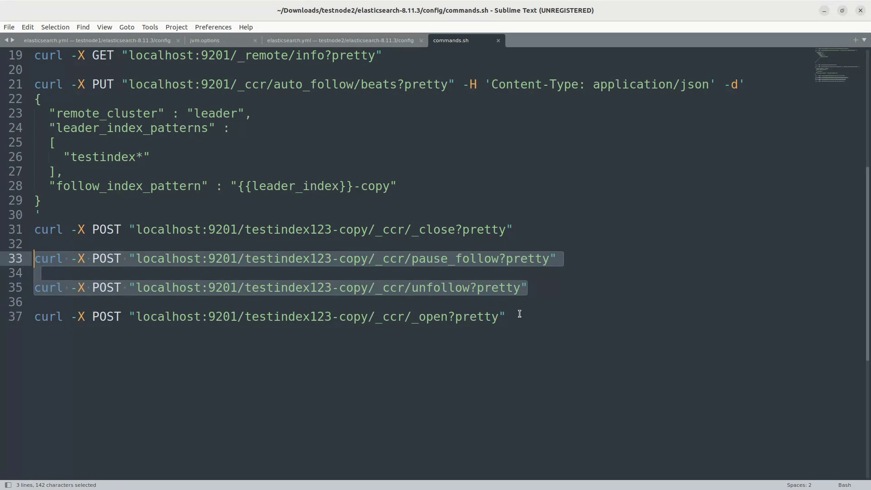
Step: Check the open command on line 37, then copy the line-31 close command
drag(516, 315, 26, 316)
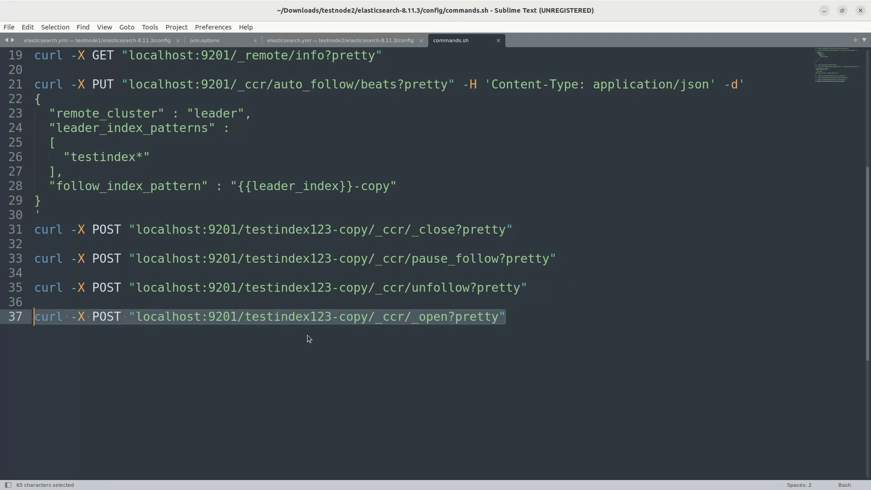
click(268, 318)
drag(246, 318, 368, 317)
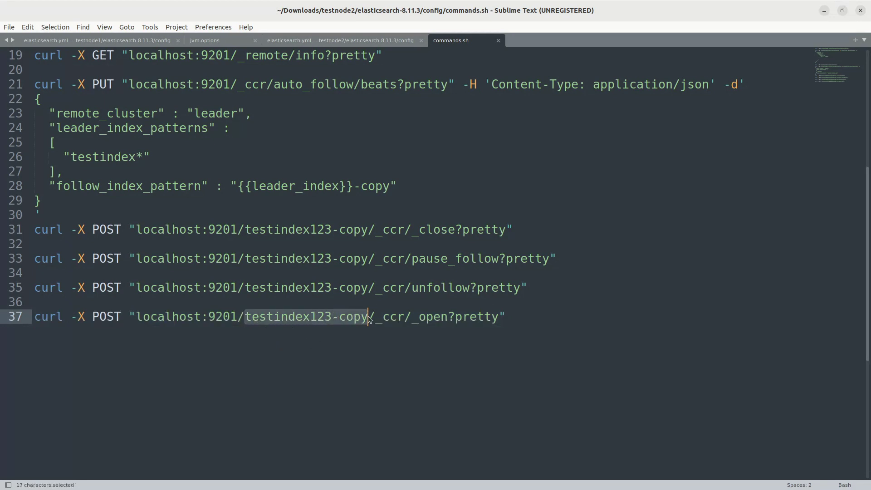
click(510, 317)
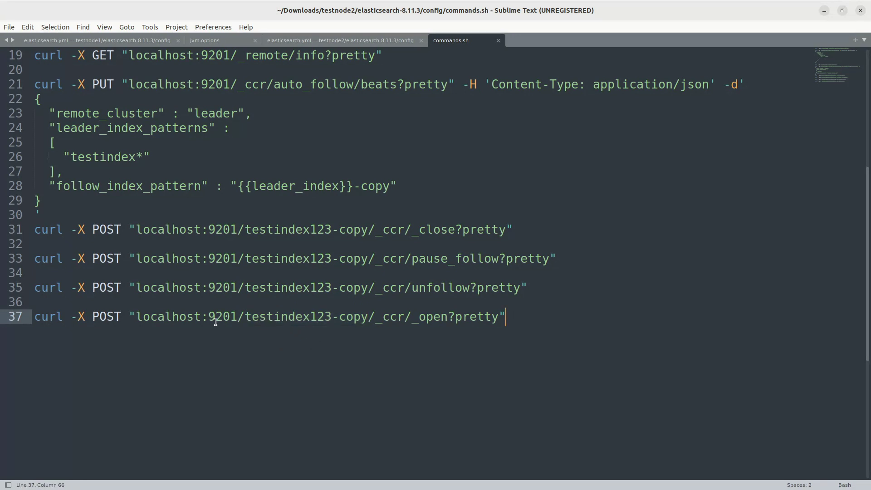
key(Left)
drag(524, 229, 31, 233)
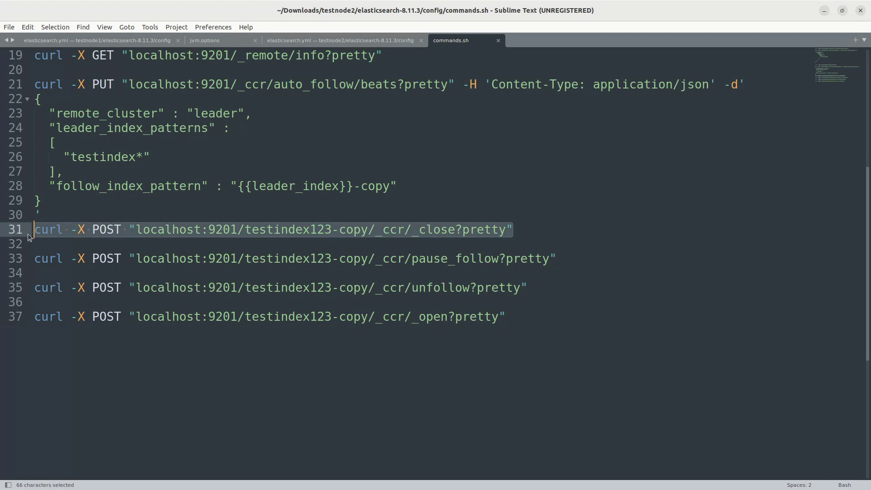
key(ctrl+c)
key(alt+Tab)
Step: Close testindex123-copy on port 9201 after removing '_ccr/' from the URL, then grab the pause_follow command
key(ctrl+shift+v)
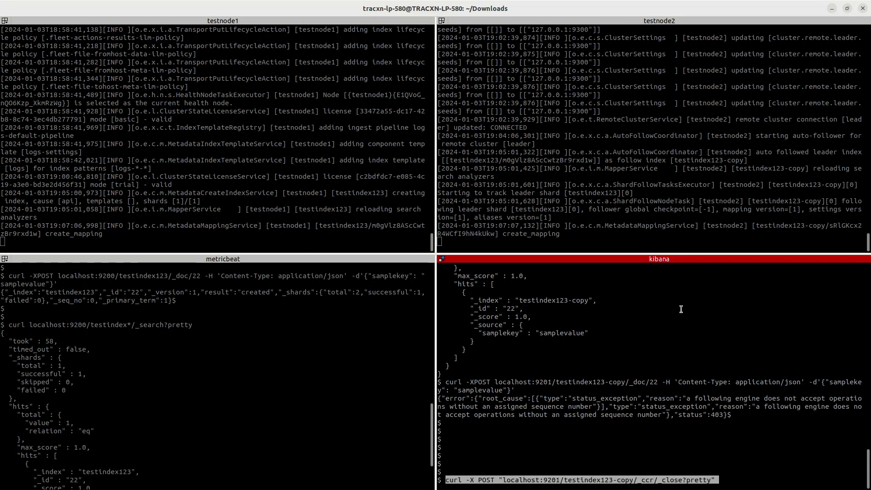
key(Return)
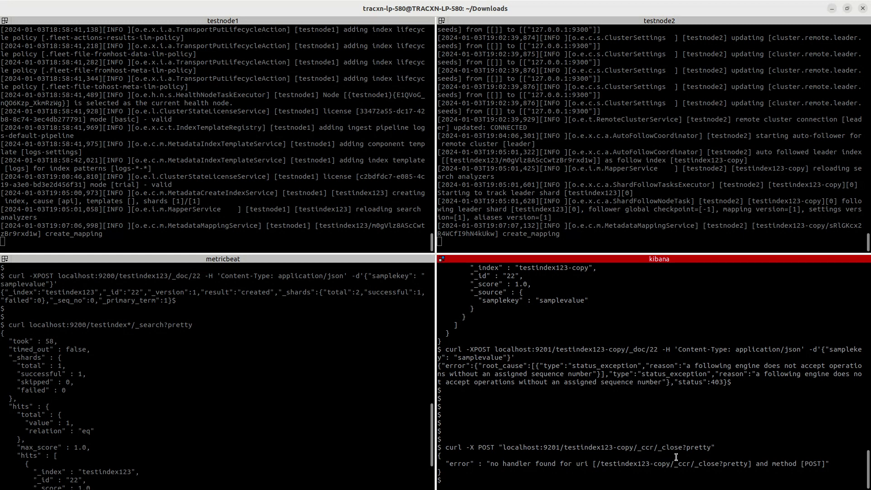
key(Return)
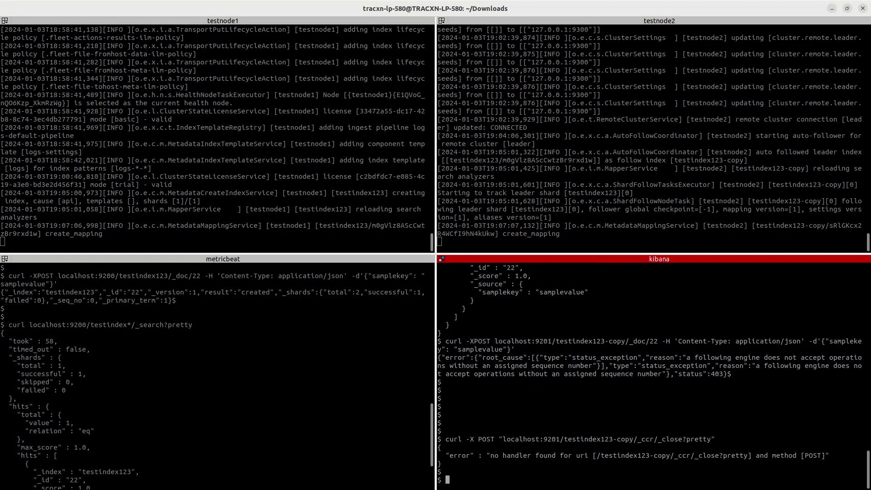
key(Up)
key(Left)
key(Left)
key(Left)
key(Left)
key(Left)
key(Left)
key(Left)
key(Left)
key(Left)
key(Left)
key(Left)
key(Left)
key(Left)
key(Left)
key(Left)
key(Left)
key(Left)
key(Left)
key(Left)
key(Left)
key(Right)
key(Right)
key(Right)
key(Right)
key(Right)
key(Right)
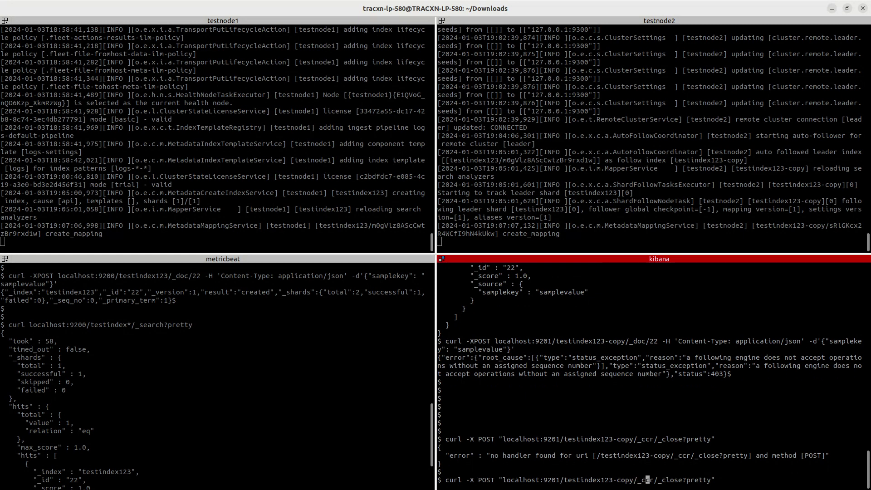
key(BackSpace)
key(BackSpace)
key(BackSpace)
key(BackSpace)
key(Return)
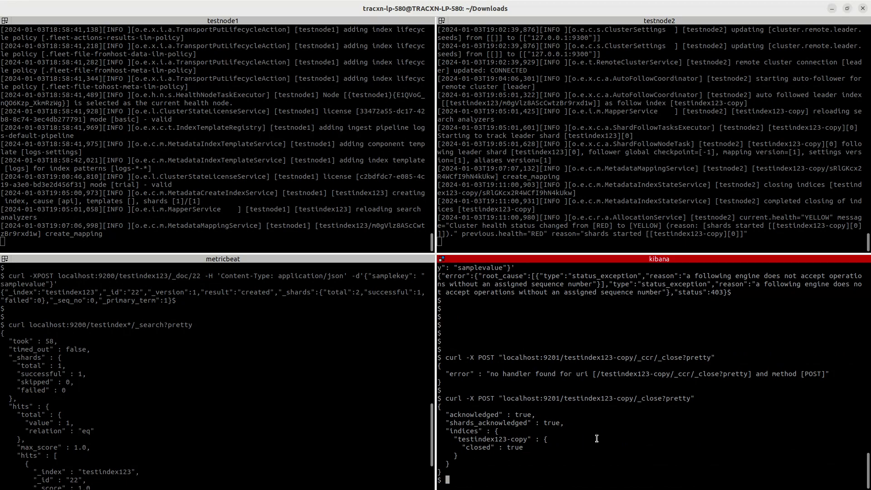
key(alt+Tab)
drag(559, 258, 37, 263)
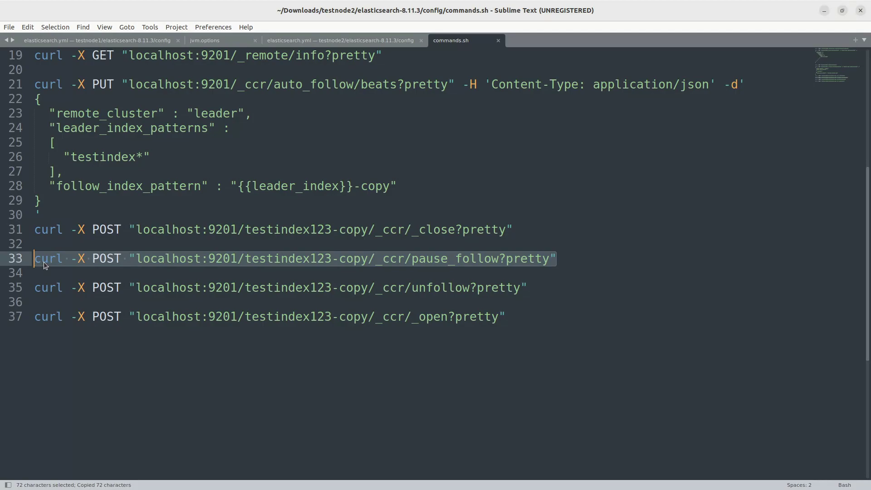
Step: Run pause_follow and then unfollow on testindex123-copy at port 9201
key(alt+Tab)
key(ctrl+shift+v)
key(Return)
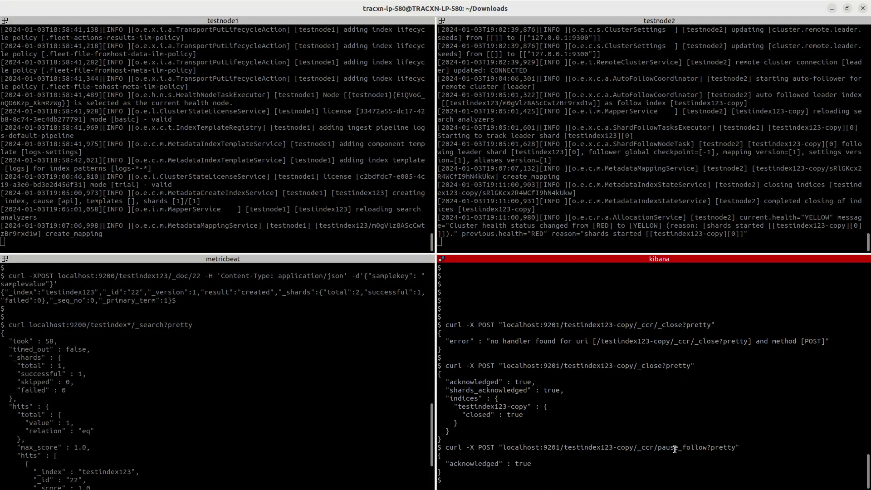
key(alt+Tab)
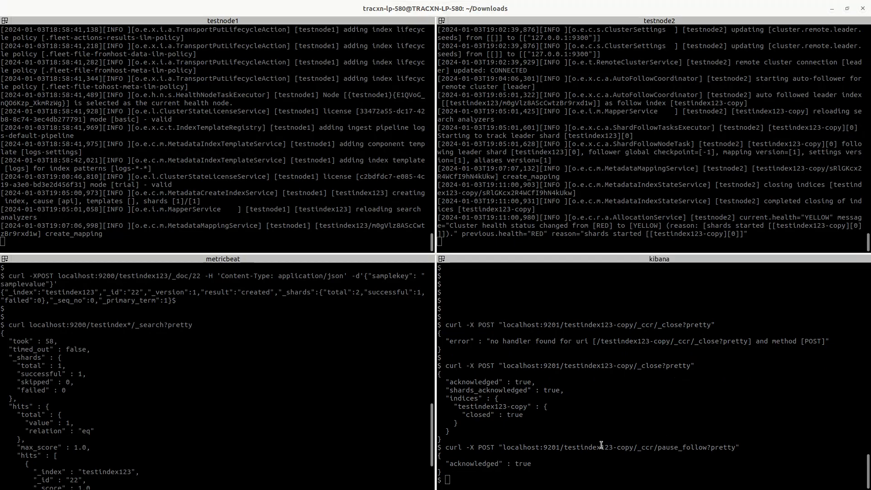
drag(544, 285, 34, 287)
key(ctrl+c)
key(alt+Tab)
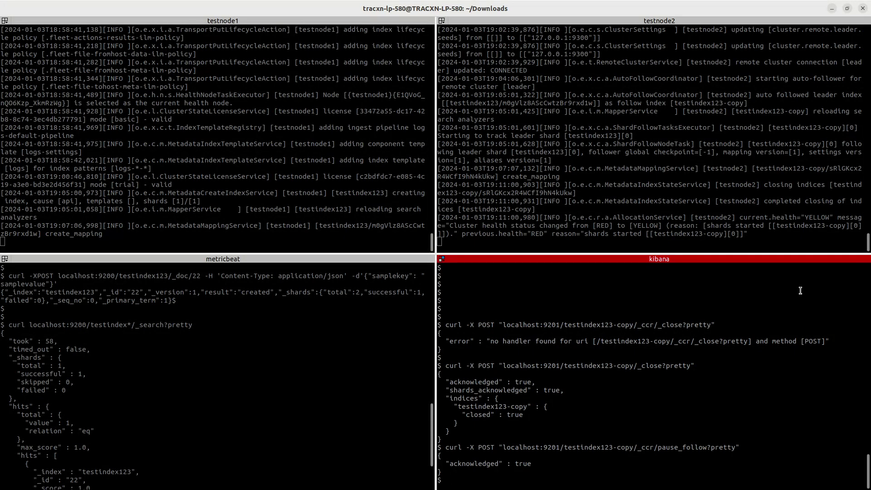
key(ctrl+shift+v)
key(Return)
Step: Run curl -X POST localhost:9201/testindex123-copy/_open, retrying without '_ccr' in the path
key(alt+Tab)
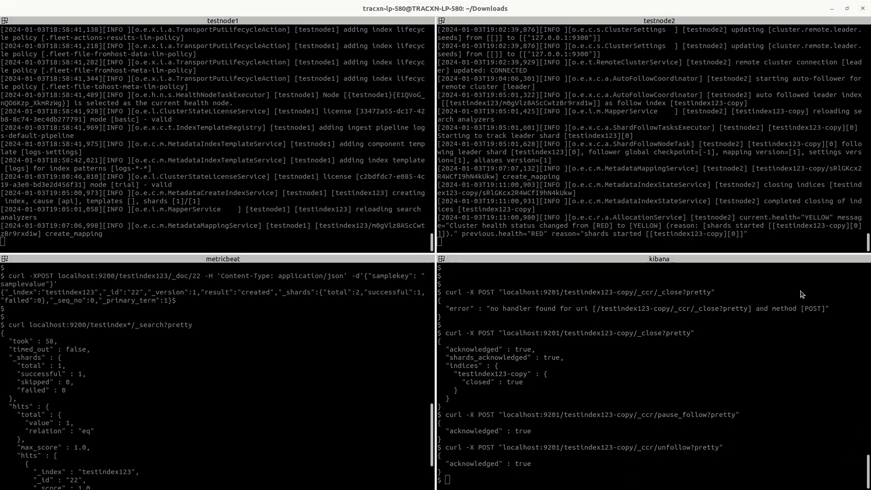
drag(508, 316, 16, 316)
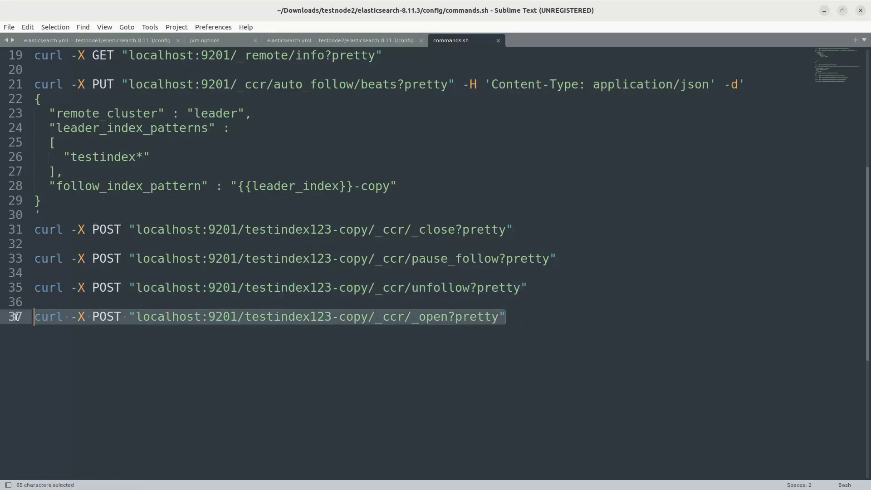
key(ctrl+c)
key(alt+Tab)
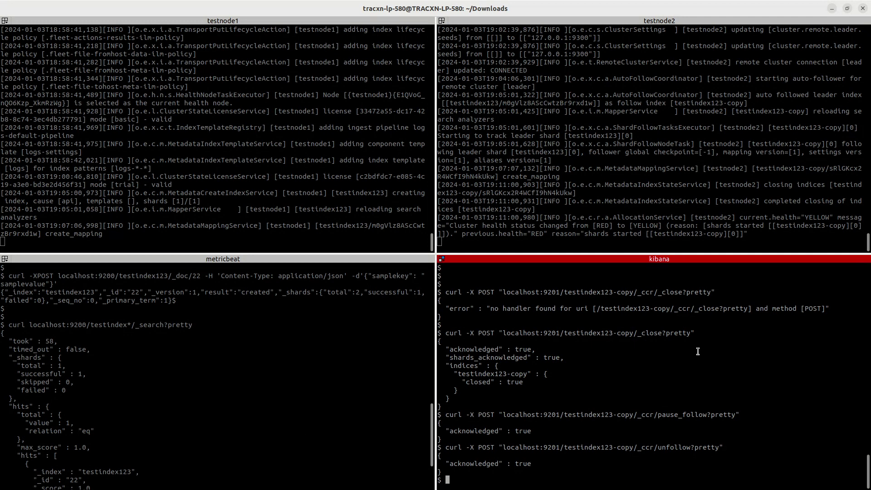
key(ctrl+shift+v)
key(Return)
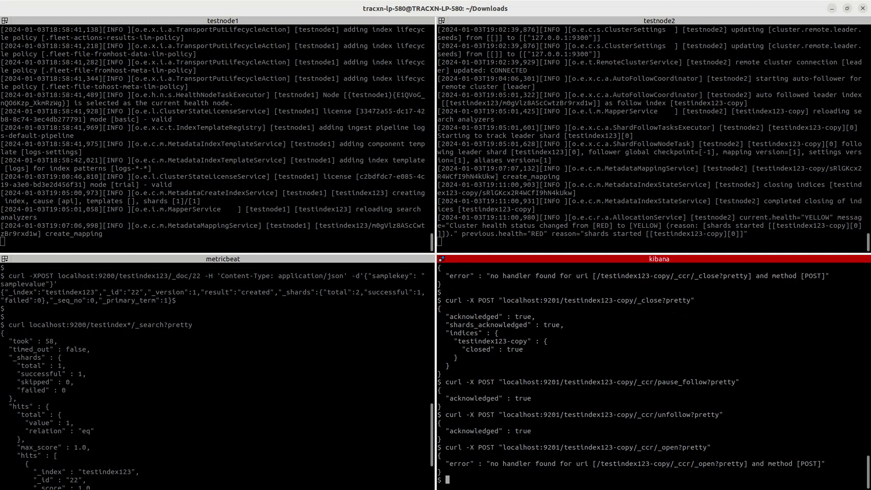
key(Return)
key(Return)
key(Up)
key(Left)
key(Left)
key(Left)
key(Left)
key(Left)
key(Left)
key(Left)
key(Left)
key(Left)
key(Left)
key(Left)
key(Left)
key(Left)
key(Left)
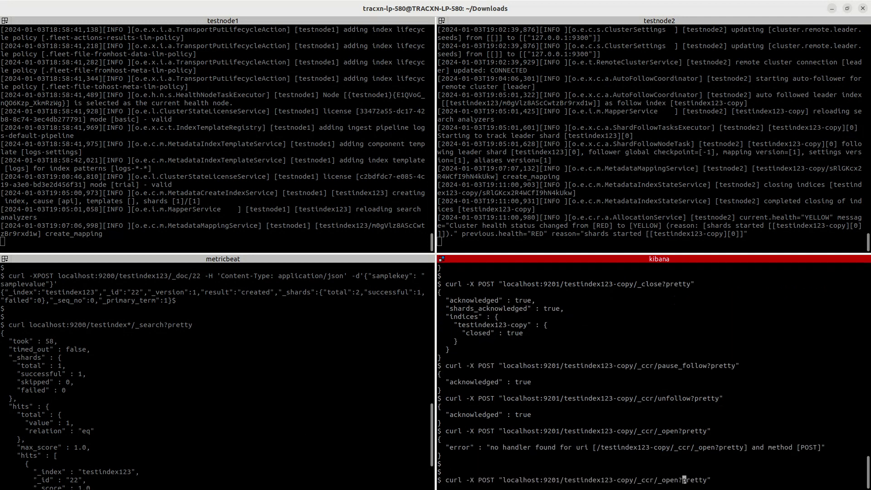
key(BackSpace)
key(BackSpace)
key(BackSpace)
key(BackSpace)
key(Return)
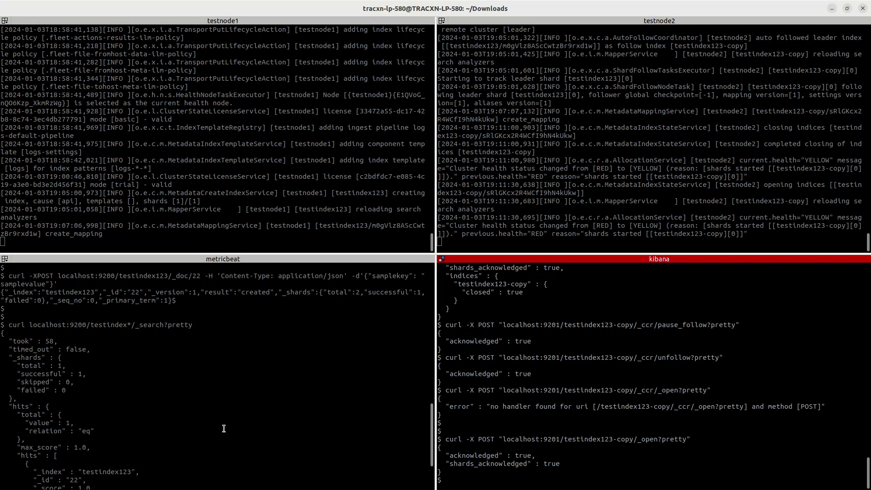
Step: Rerun the testindex* search on the port 9201 follower cluster
click(230, 382)
scroll(253, 398, down, 4)
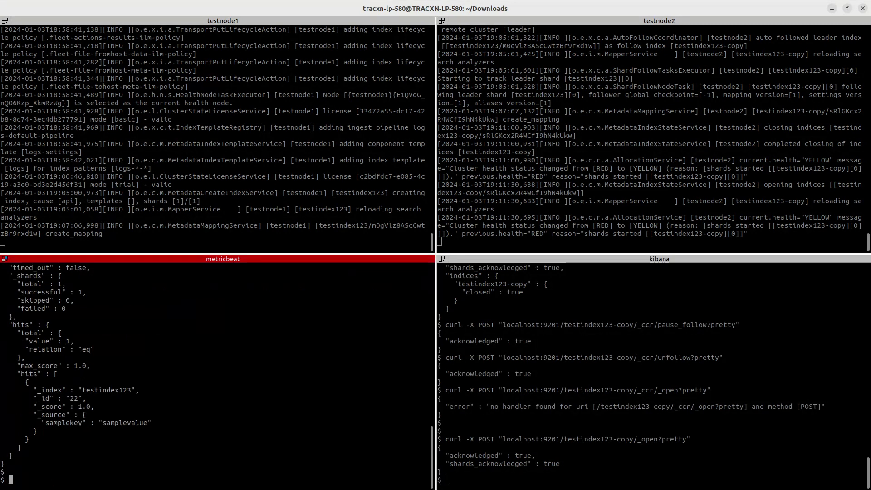
click(670, 469)
scroll(525, 344, up, 4)
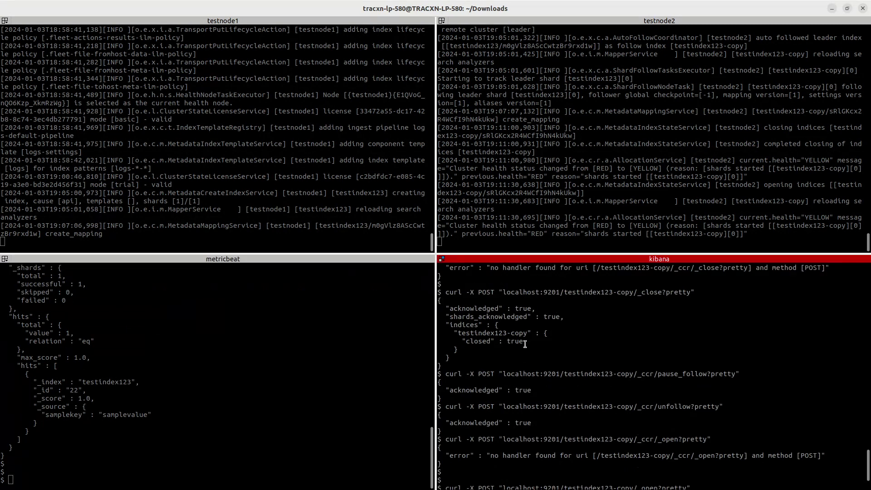
scroll(525, 344, down, 3)
key(Up)
key(Up)
key(Up)
key(Up)
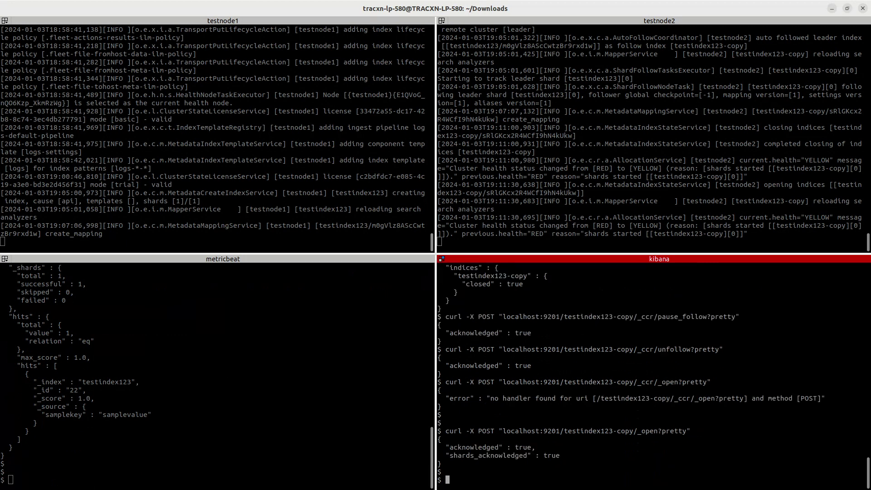
key(Up)
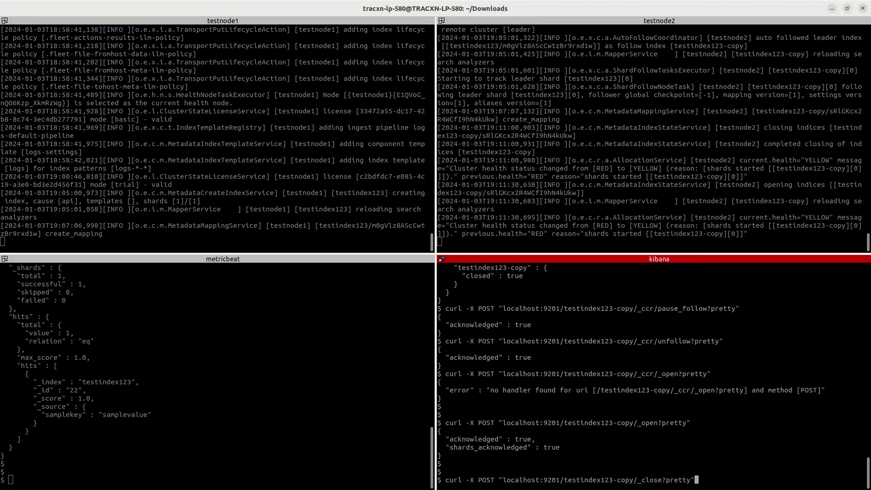
key(Up)
key(Up)
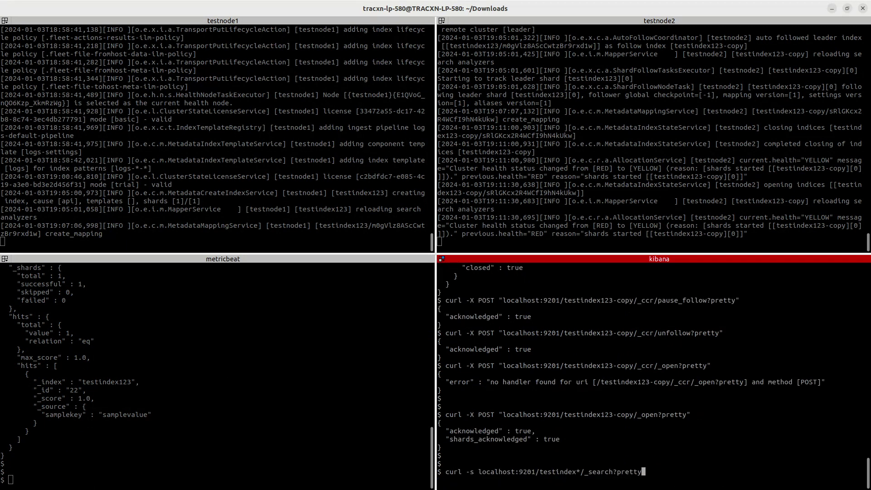
key(Return)
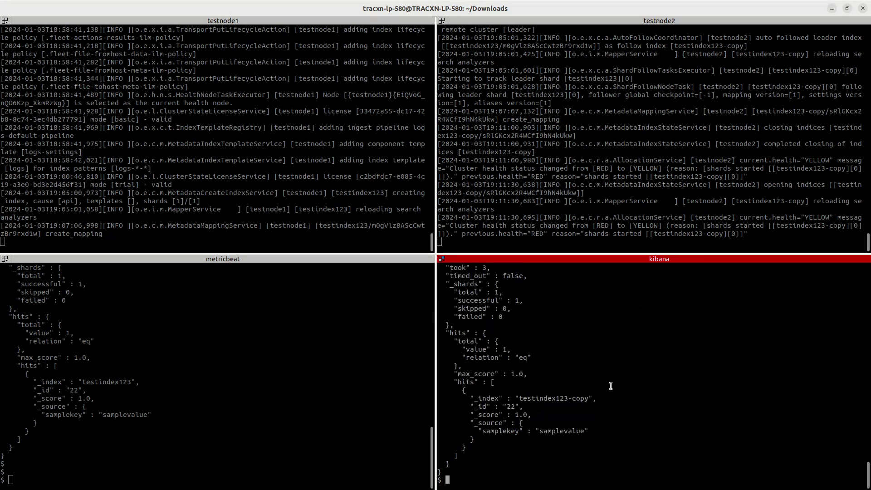
Step: Index document 33 with samplekey 'samplevaluetest' into the leader's testindex123
click(138, 403)
key(Up)
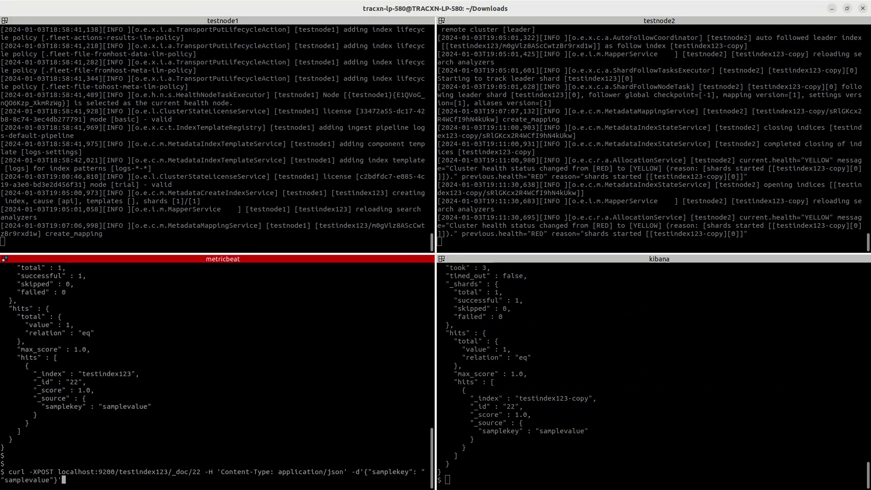
key(Left)
key(Left)
key(Left)
key(Left)
key(Left)
key(Left)
key(Left)
key(Left)
key(Left)
key(Left)
key(Left)
key(Left)
key(Left)
key(Left)
key(Left)
key(Left)
key(Left)
key(Left)
key(Left)
key(Left)
key(Left)
key(Left)
key(Left)
key(Left)
key(Left)
key(Left)
key(Left)
key(Left)
key(Left)
key(Left)
key(Left)
key(Left)
key(Left)
key(Left)
key(Left)
key(Left)
key(Left)
key(Left)
key(Left)
key(Left)
key(Left)
key(Left)
key(Left)
key(Left)
key(Left)
key(Left)
key(Left)
key(Left)
key(Left)
key(Left)
key(Left)
key(Left)
key(Left)
key(BackSpace)
key(BackSpace)
text(33)
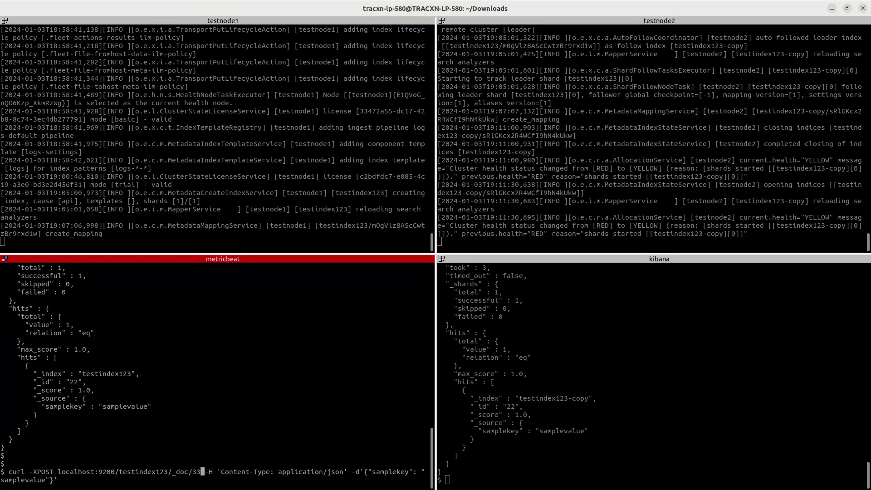
key(End)
key(Left)
key(Left)
key(Left)
text(test)
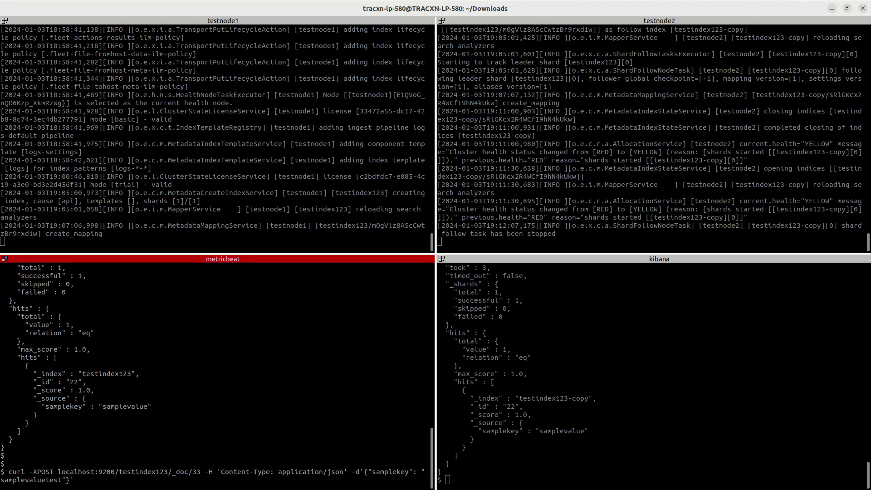
key(Return)
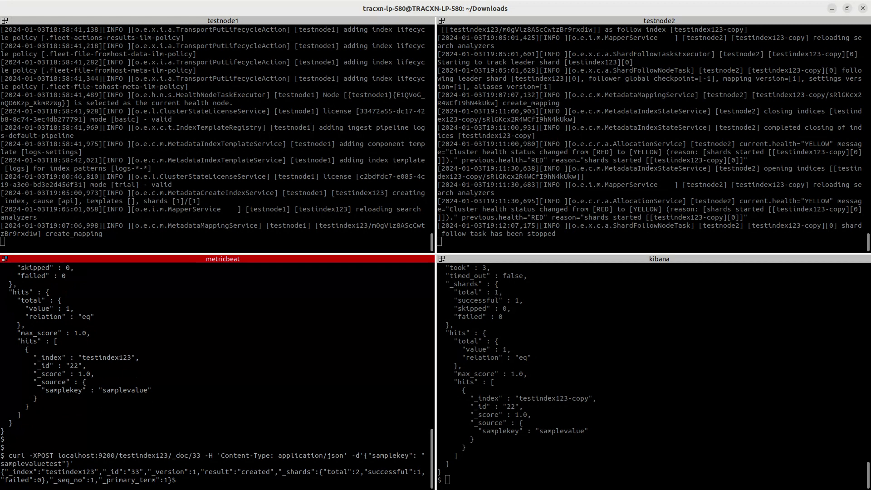
Step: Search localhost:9200/testindex* and confirm the leader returns two hits
key(Return)
key(Return)
key(Return)
text(curl localhost:9200/testindex*/_search?pretty)
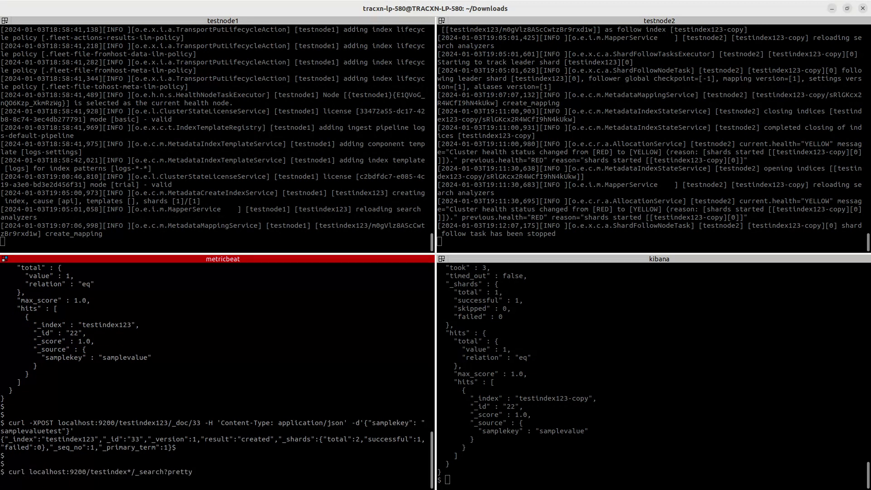
key(Return)
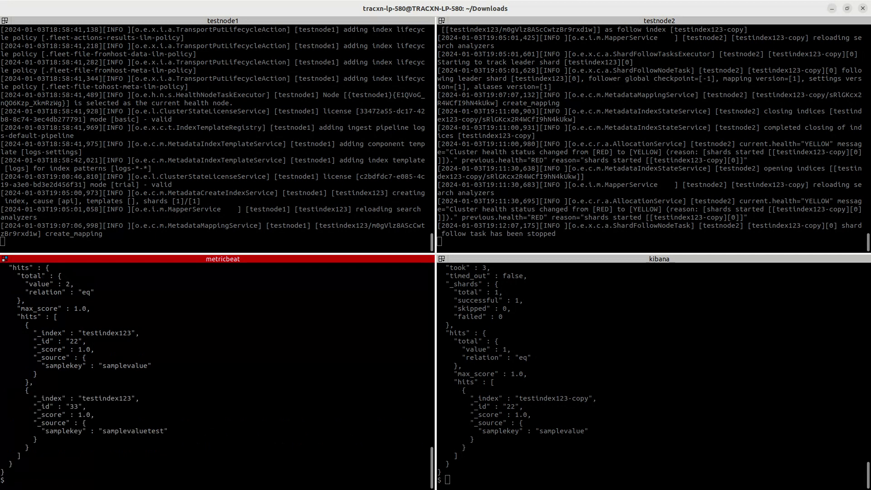
drag(53, 450, 3, 299)
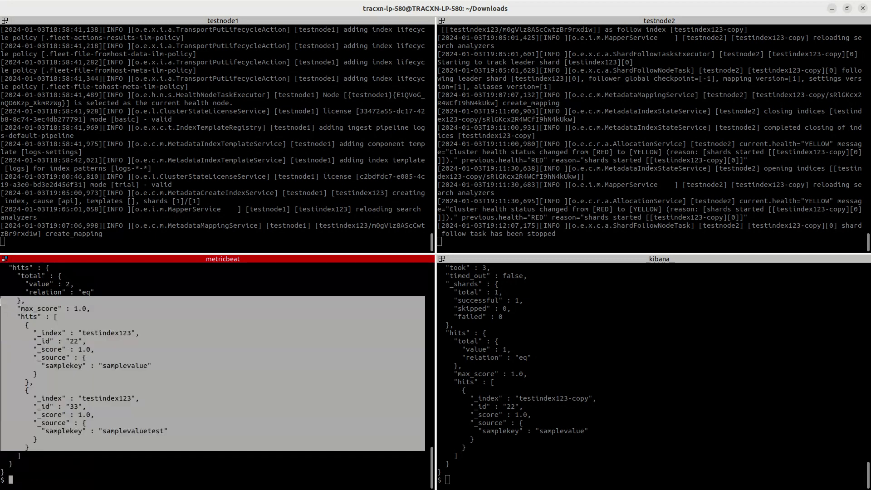
click(136, 318)
click(703, 331)
key(Up)
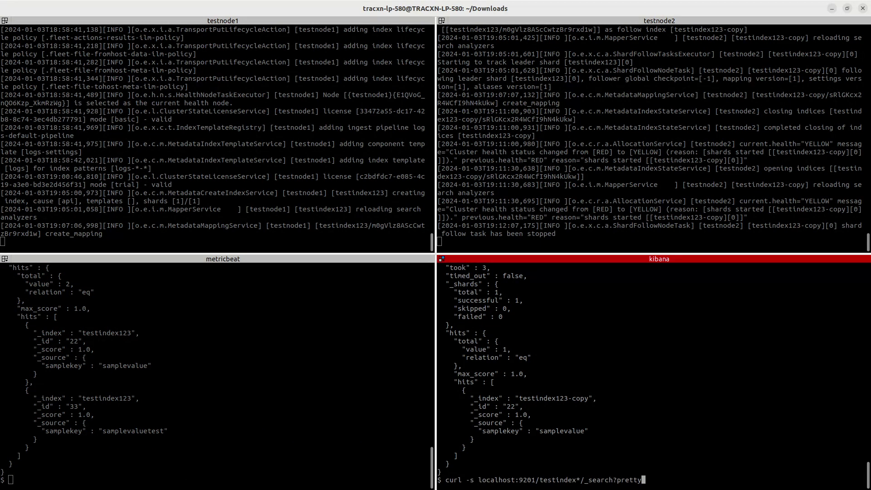
Step: Clear the kibana pane and rerun the localhost:9201/testindex* search
key(Return)
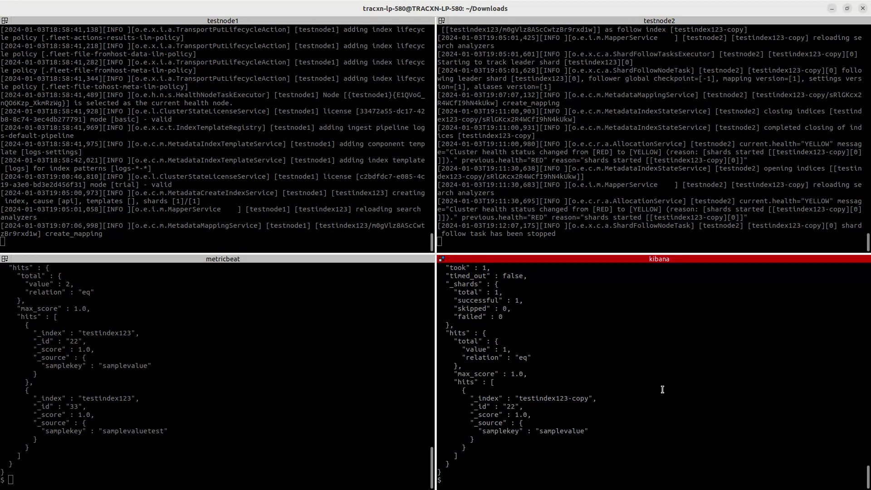
text(clear)
key(Return)
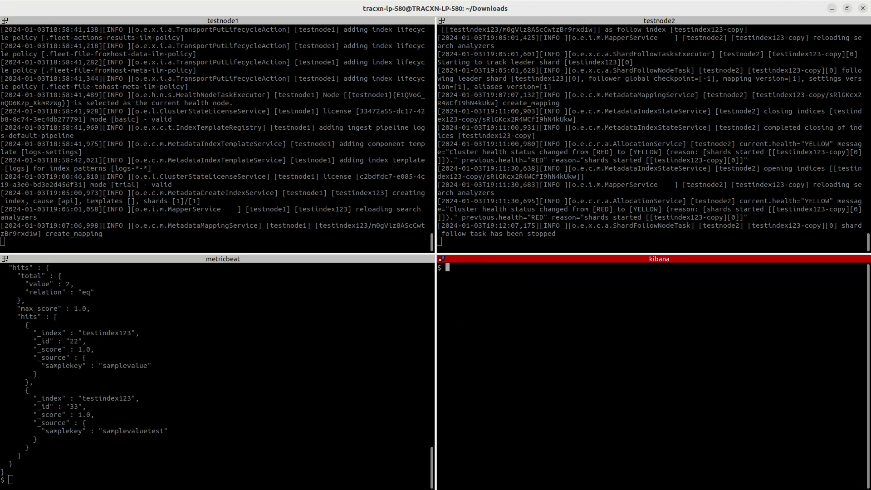
text(curl -s localhost:9201/testindex*/_search?pretty)
key(Return)
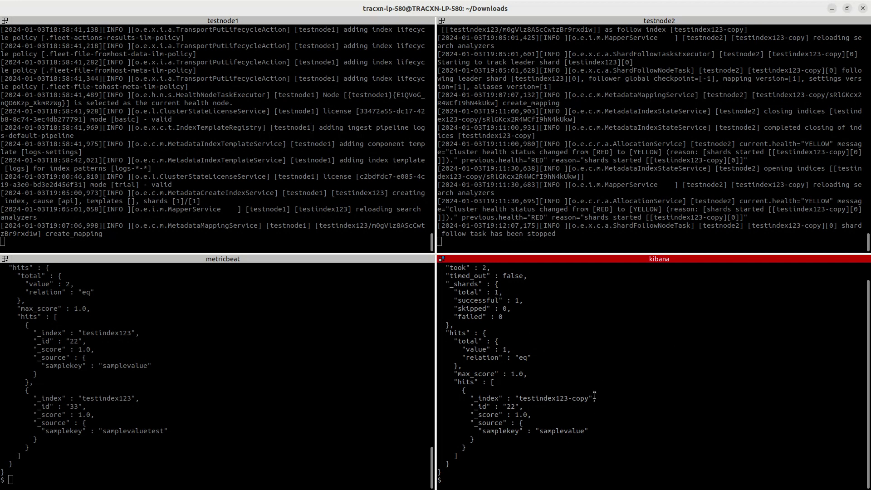
Step: Write document 33 with 'samplevaluetest' directly into testindex123-copy on port 9201
key(Up)
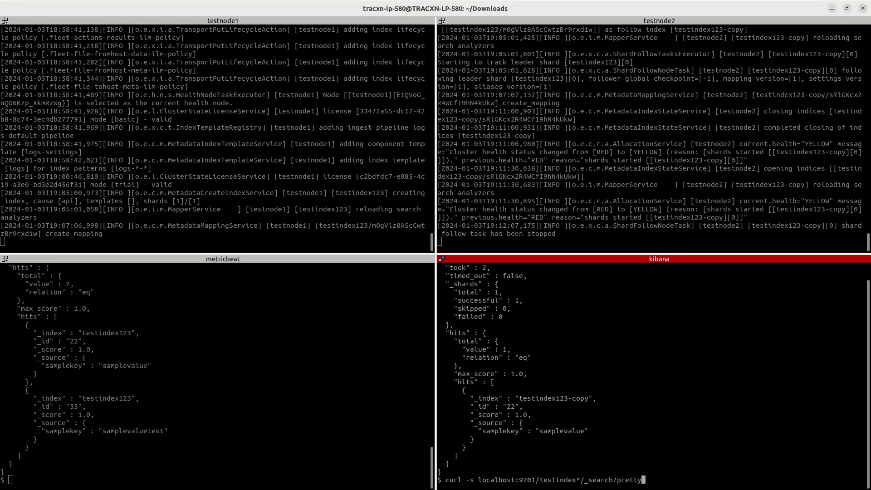
key(Up)
key(Up)
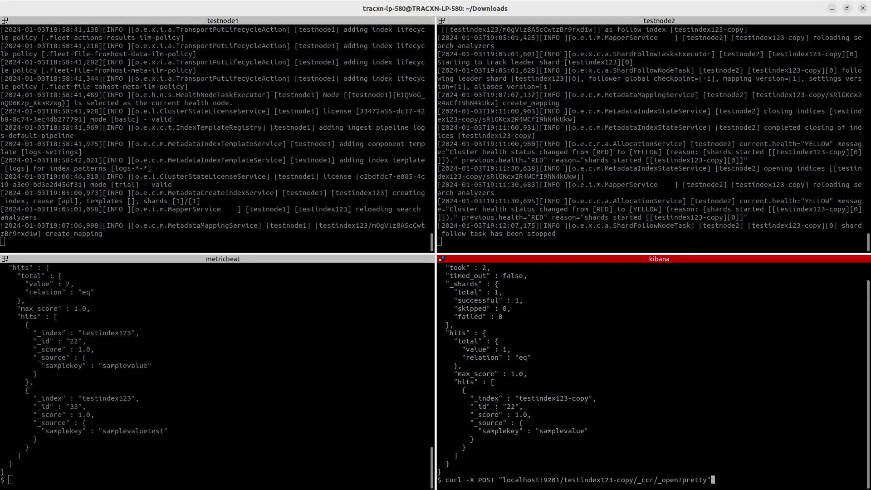
key(Down)
key(Up)
key(Up)
key(Up)
key(Up)
key(Up)
key(Up)
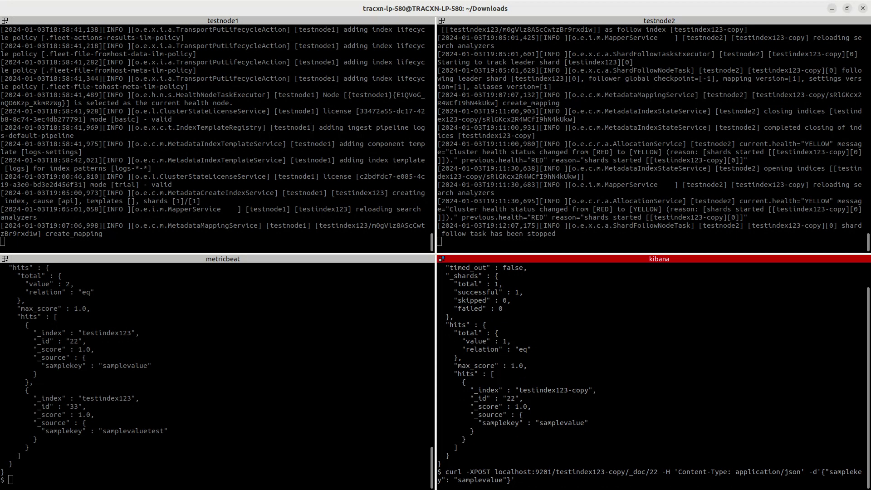
key(Left)
key(Left)
key(Left)
text(test)
key(ctrl+Left)
key(ctrl+Left)
key(ctrl+Left)
key(ctrl+Left)
key(ctrl+Left)
key(ctrl+Left)
key(ctrl+Left)
key(ctrl+Left)
key(ctrl+Left)
key(Left)
key(Left)
key(BackSpace)
key(BackSpace)
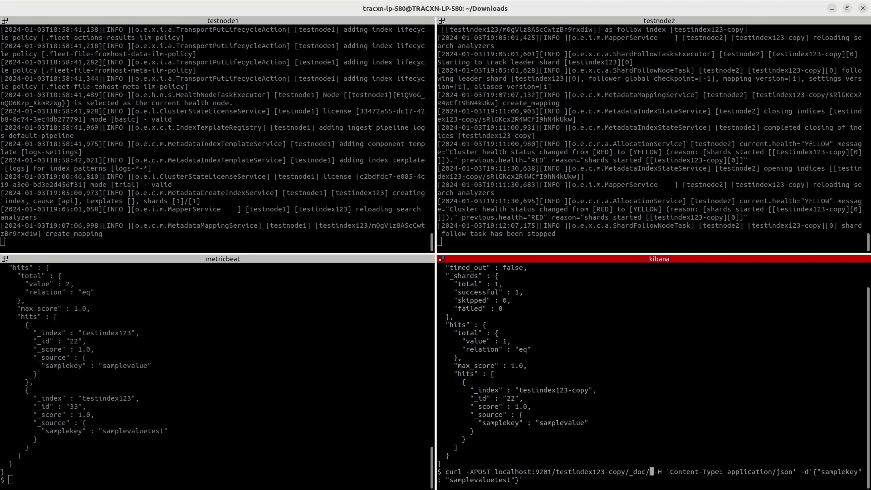
text(33)
key(Return)
key(Return)
key(Return)
key(Return)
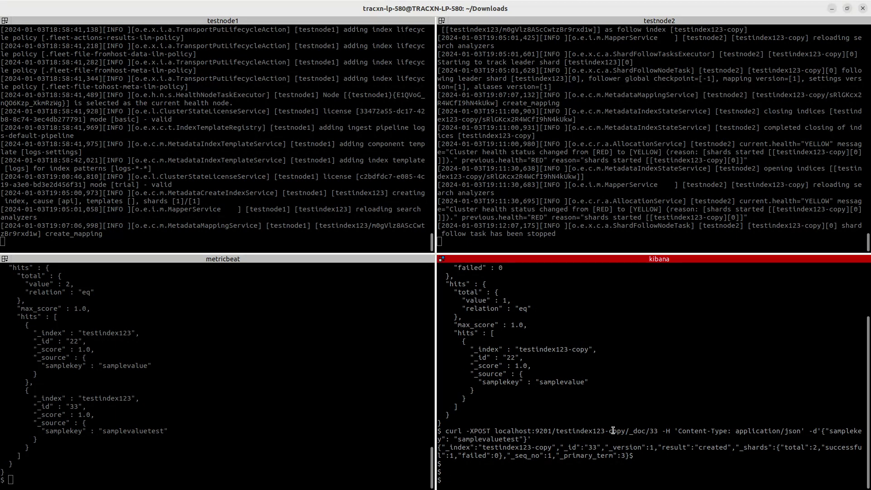
Step: Review the response confirming document 33 was created in testindex123-copy
scroll(613, 433, up, 4)
scroll(612, 434, down, 4)
key(alt+Tab)
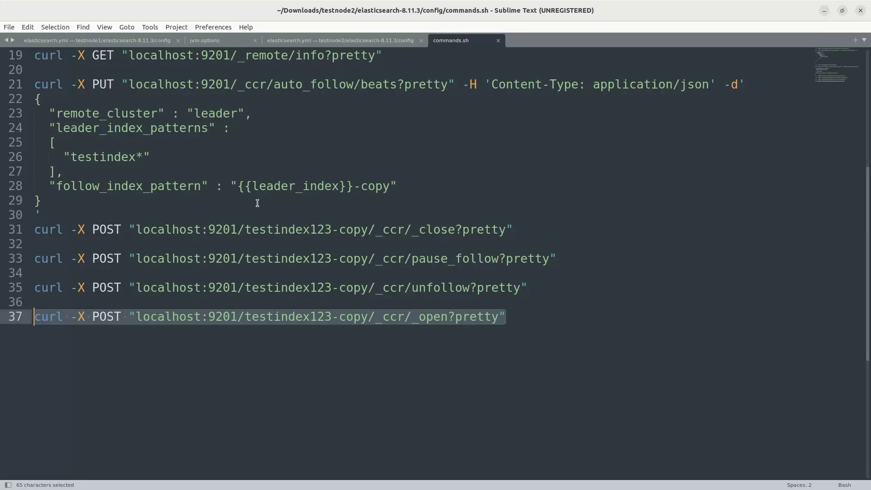
key(alt+Tab)
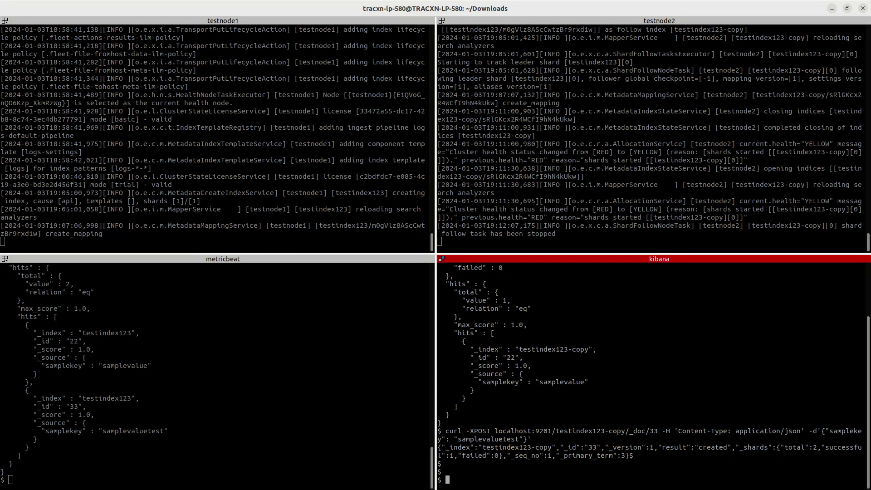